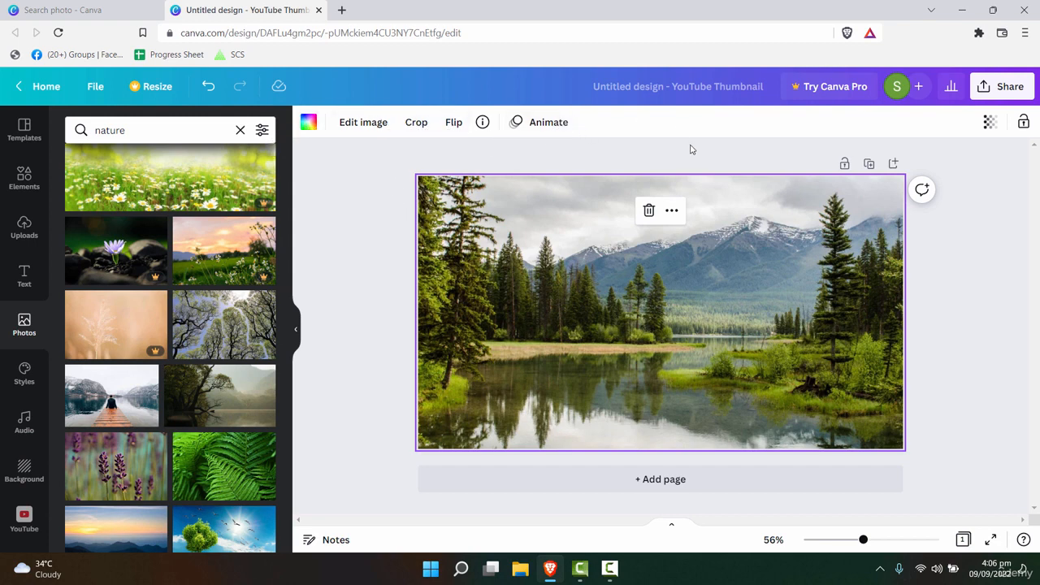
- Examine the image adjustment settings available for the lake photo
left_click(368, 121)
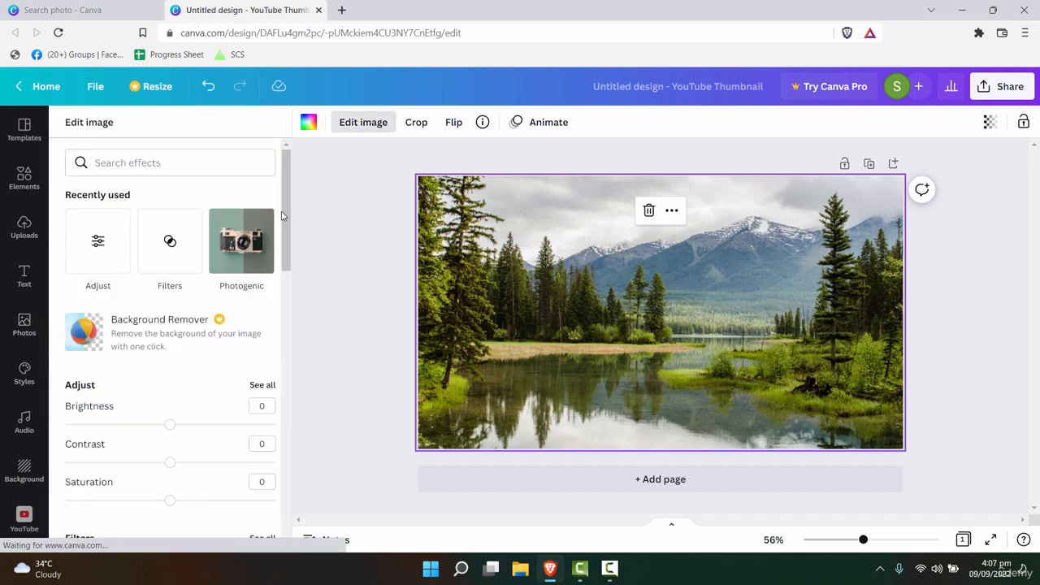
left_click(113, 226)
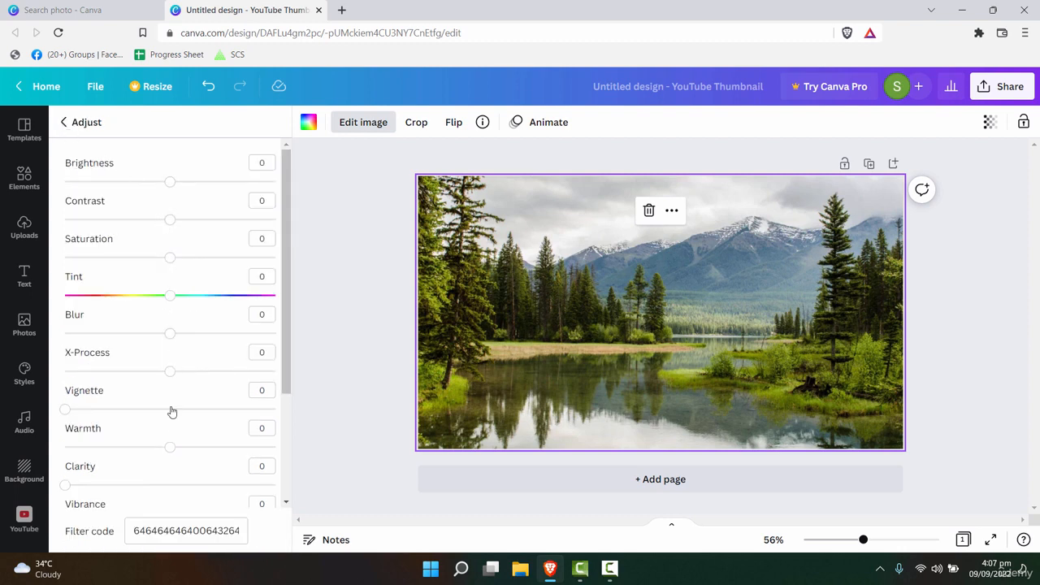
scroll(168, 438, "down", 3)
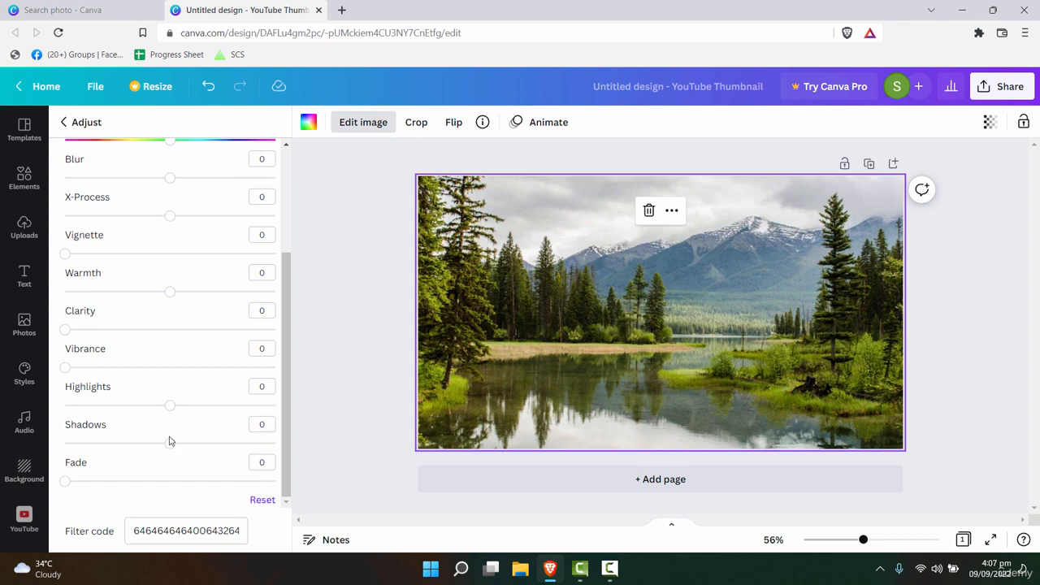
left_click(64, 123)
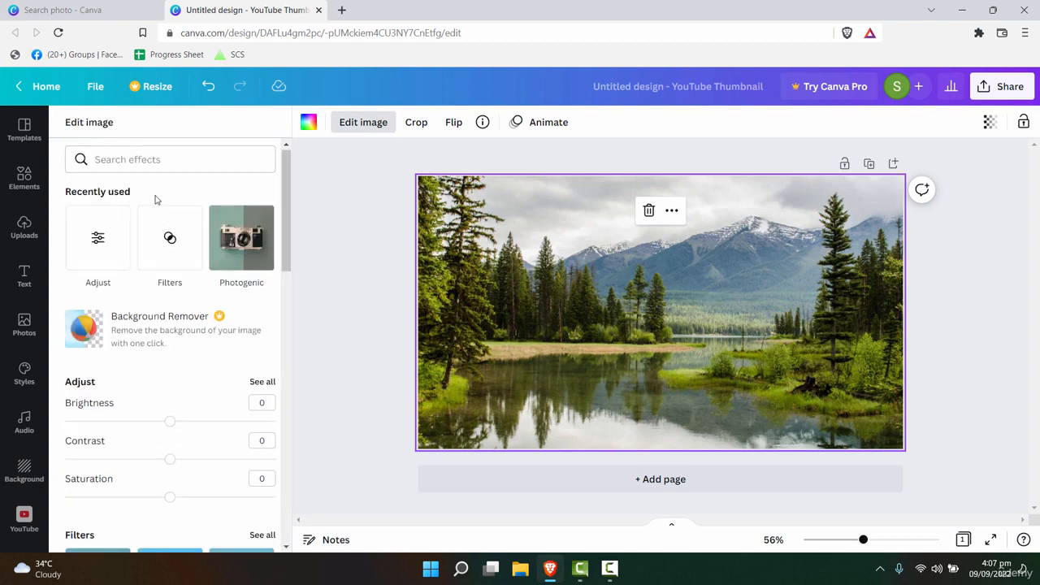
- Try the Epic, Festive, Solar, Afterglow and Summer filters on the lake photo, returning to Solar
left_click(180, 260)
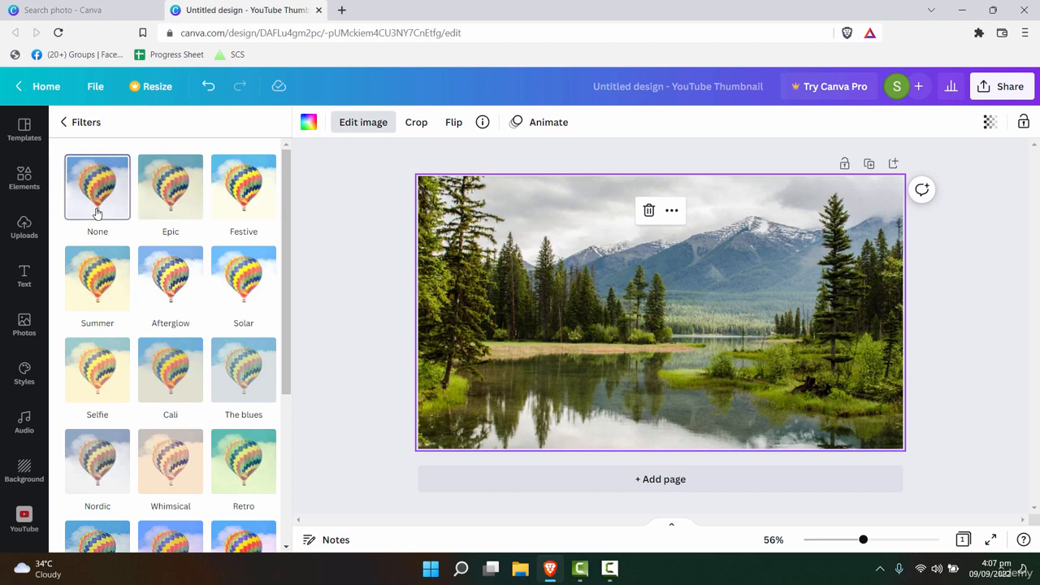
left_click(159, 208)
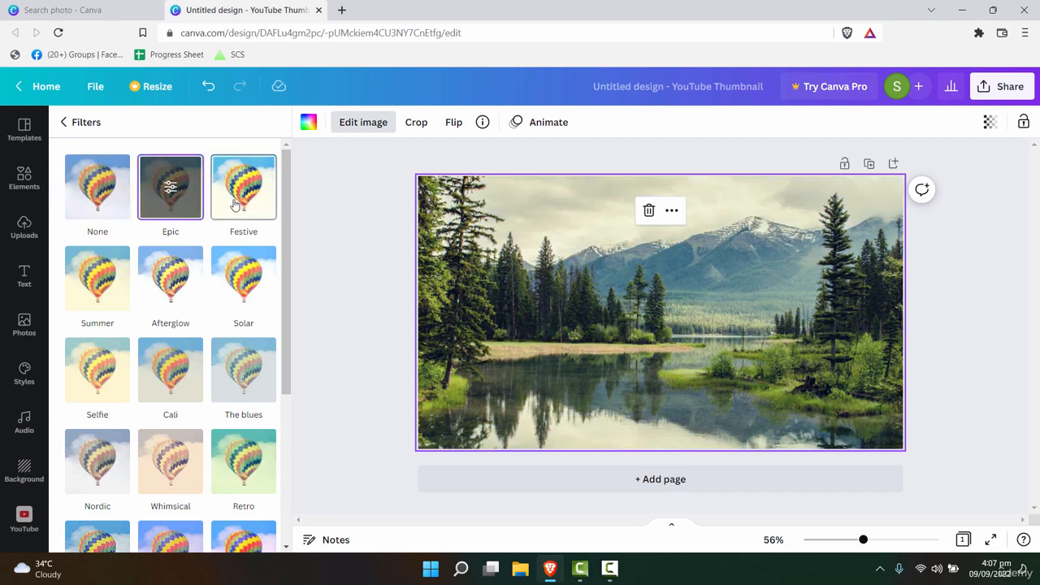
left_click(234, 204)
left_click(235, 277)
left_click(168, 279)
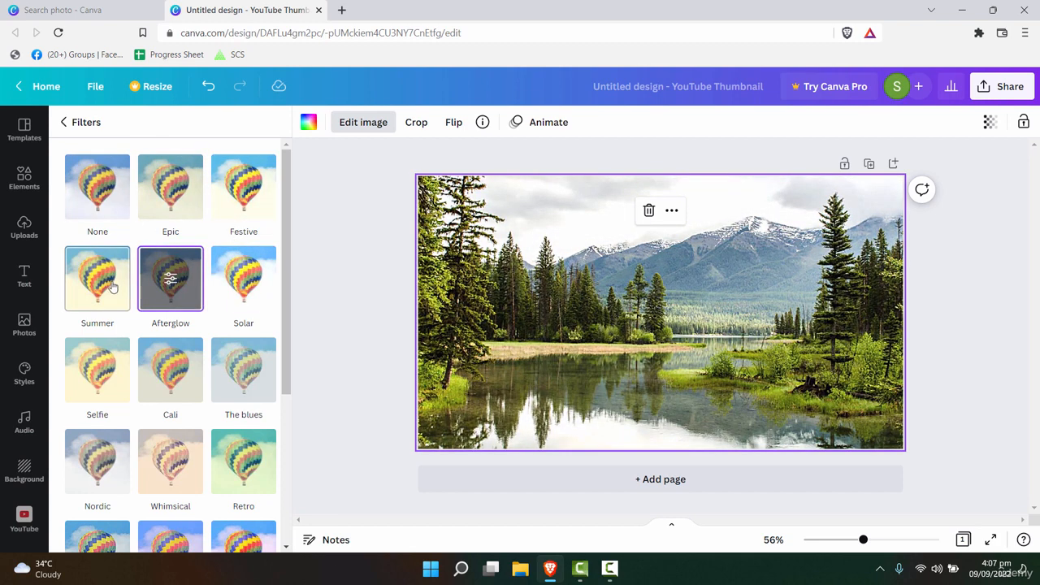
left_click(113, 288)
left_click(241, 279)
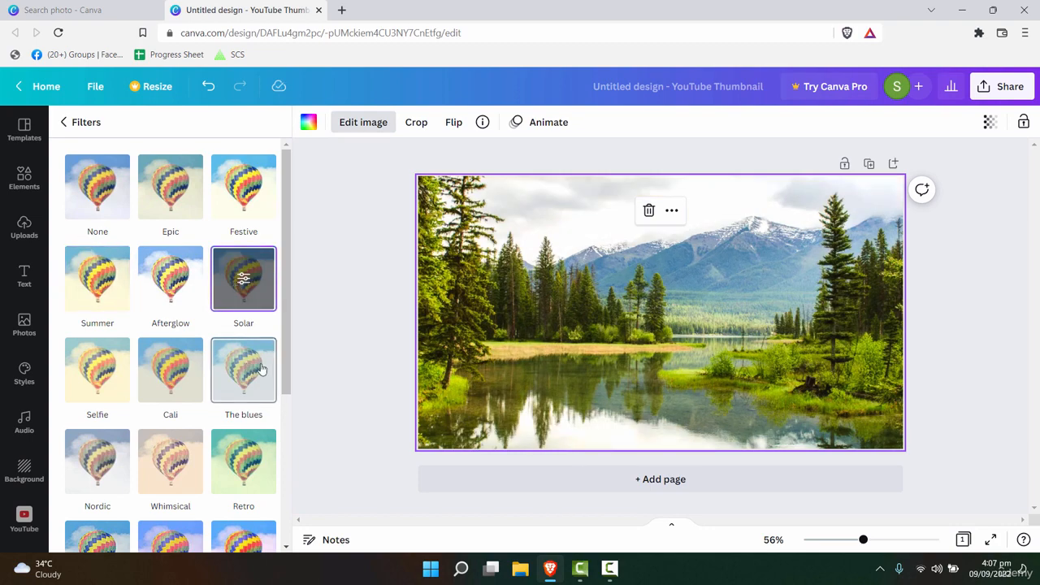
- Try The blues, Cali, Selfie and Peony filters on the lake photo, then switch back to Solar
left_click(261, 369)
left_click(165, 367)
left_click(98, 370)
scroll(219, 366, "down", 3)
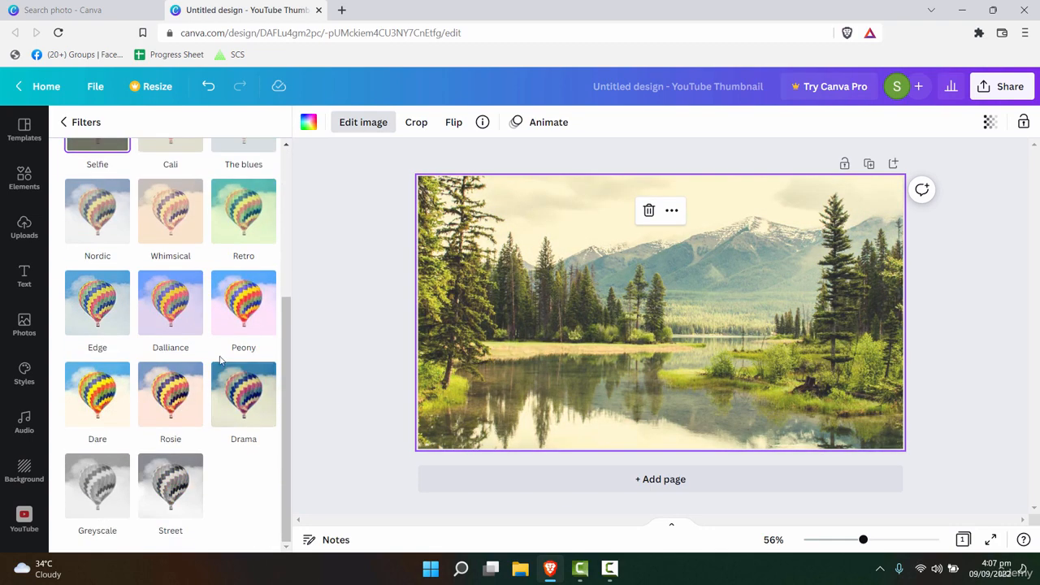
left_click(244, 300)
scroll(243, 317, "up", 3)
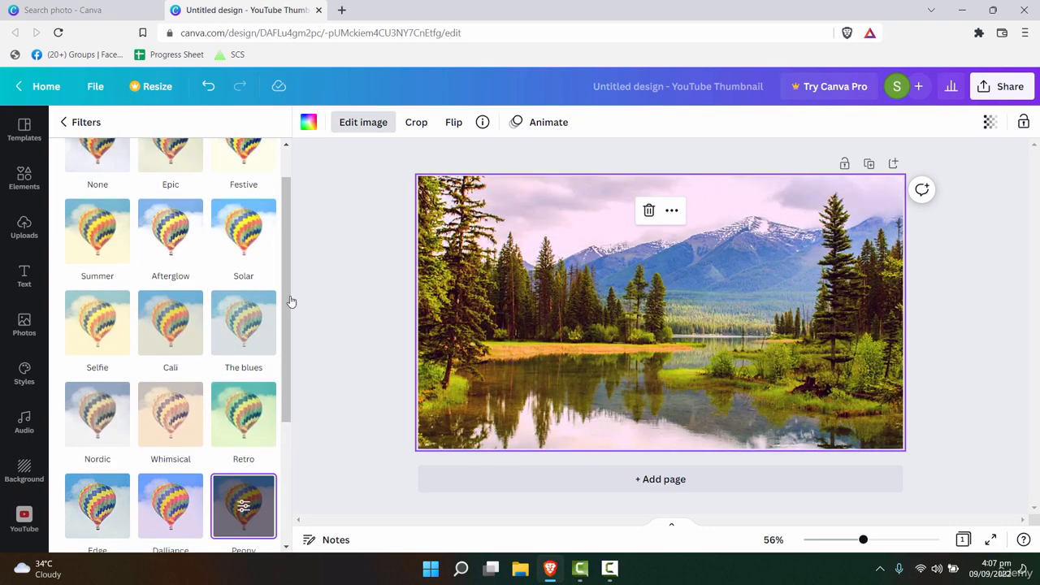
scroll(244, 284, "up", 1)
left_click(244, 279)
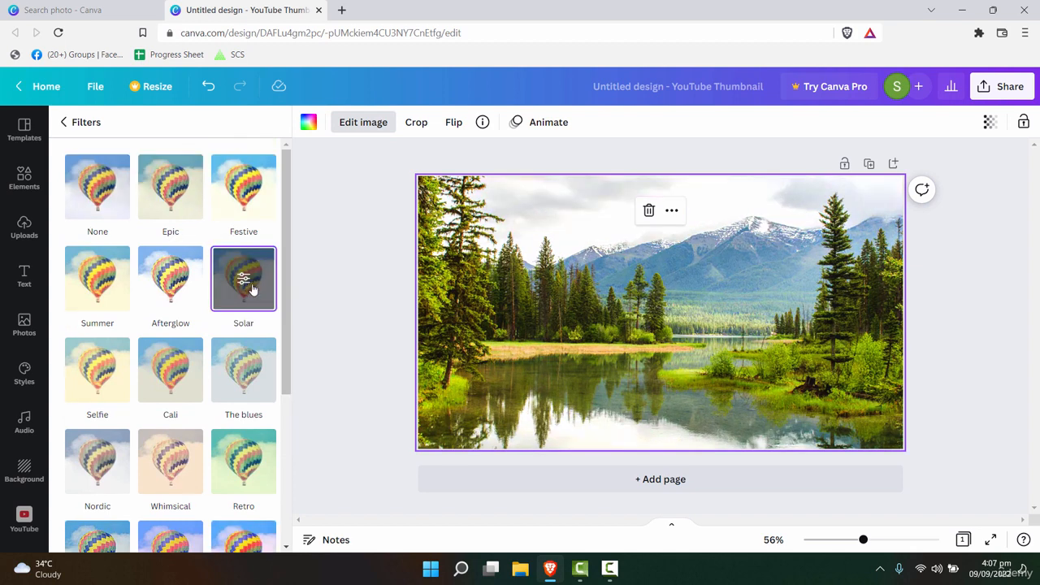
- Apply the Festive filter to the lake photo with an intensity of 31
left_click(249, 202)
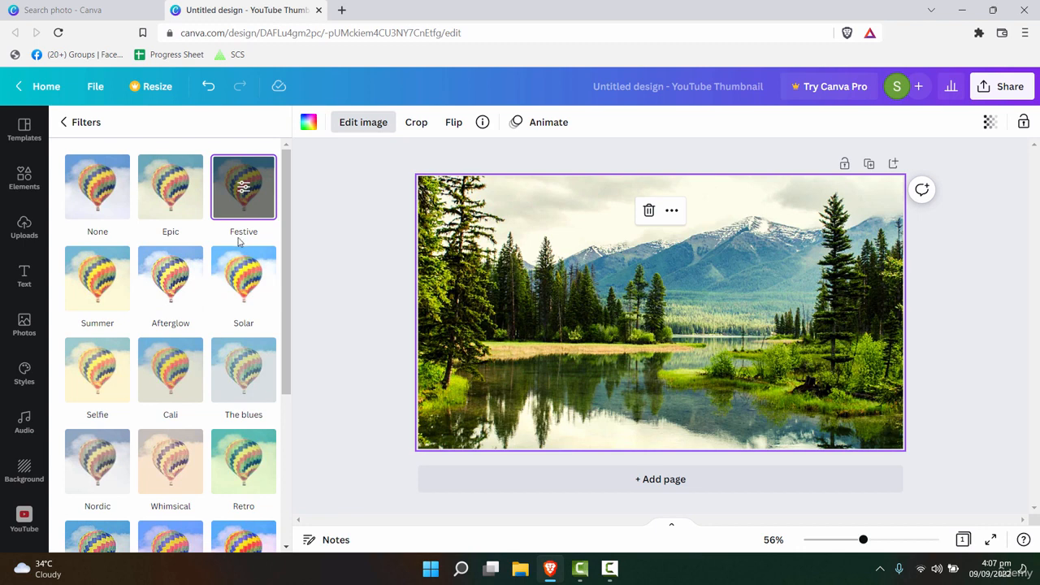
left_click(247, 192)
left_click_drag(172, 178, 204, 176)
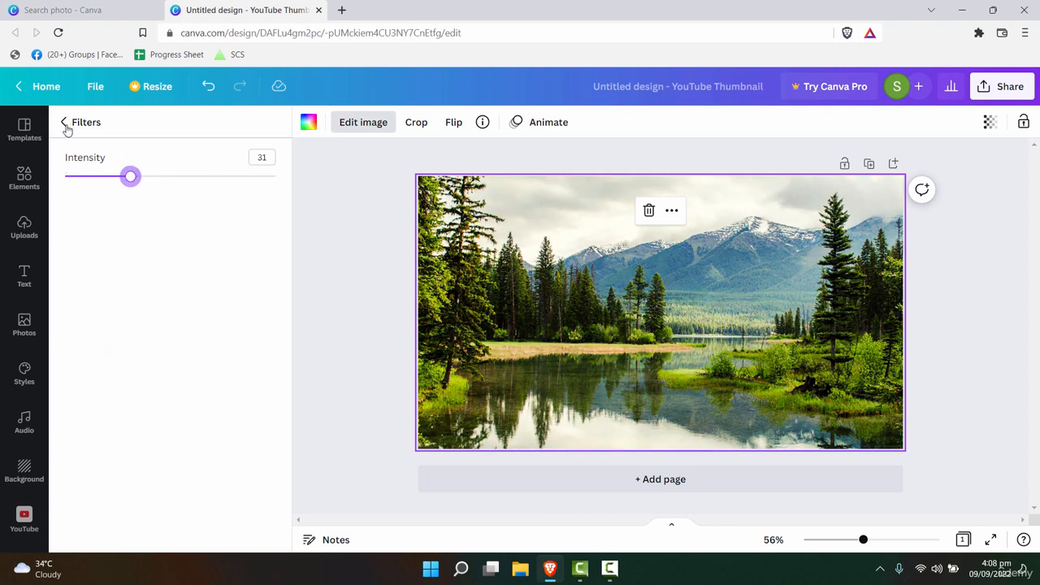
left_click(64, 122)
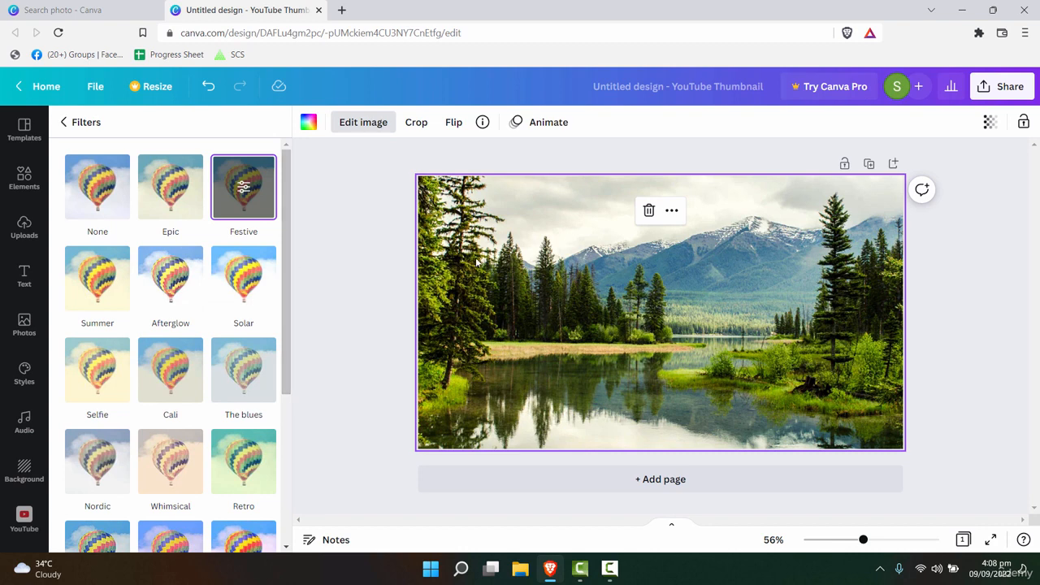
- Set the Festive filter's intensity on the lake photo to 57 and leave the image editing settings
left_click(245, 198)
left_click_drag(130, 176, 184, 177)
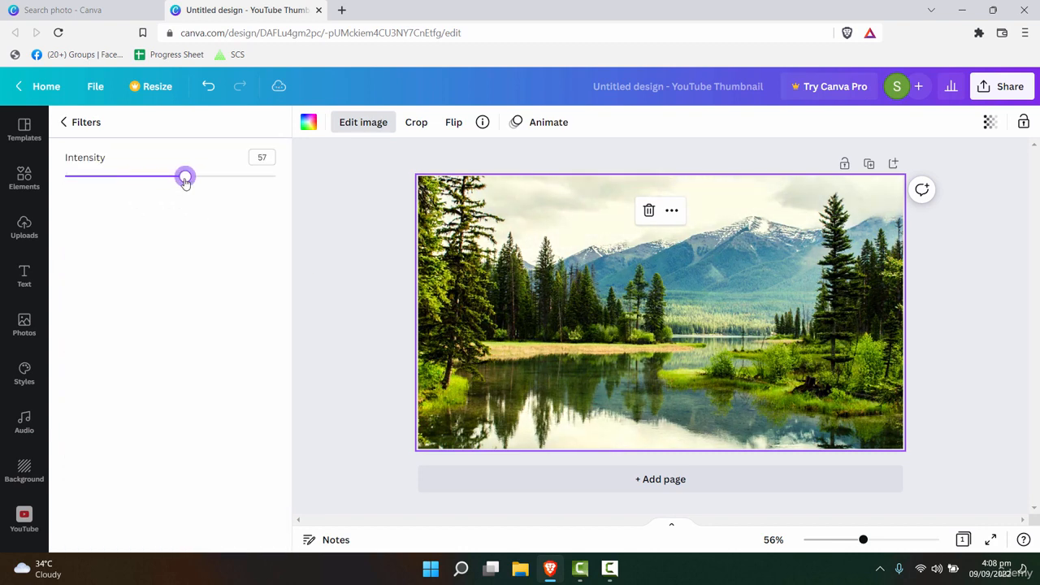
left_click(63, 122)
left_click(355, 278)
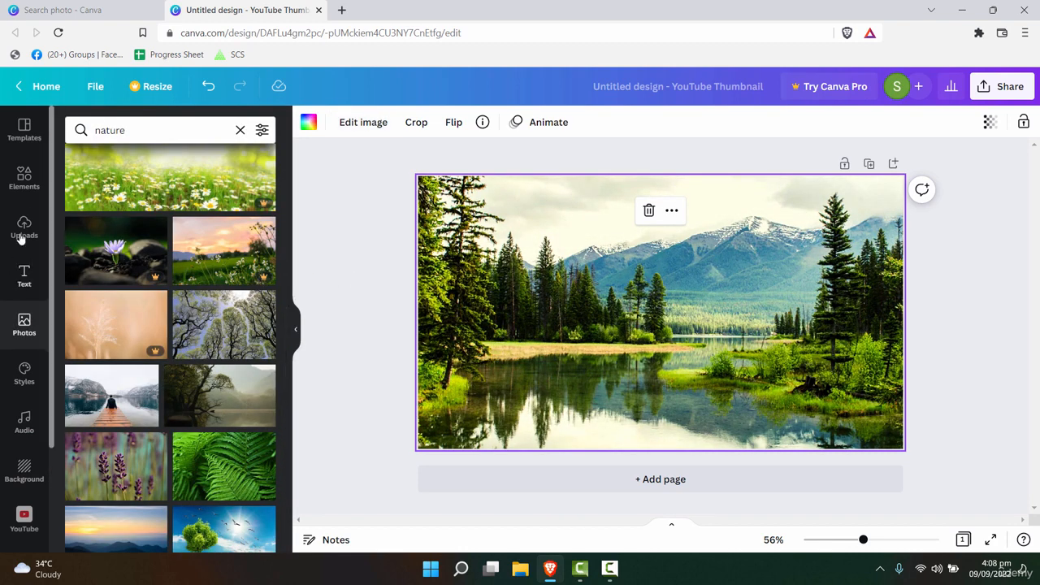
- Replace the lake photo with the trending photo of people around a laptop and try placing the food preparation photo over it
left_click(24, 326)
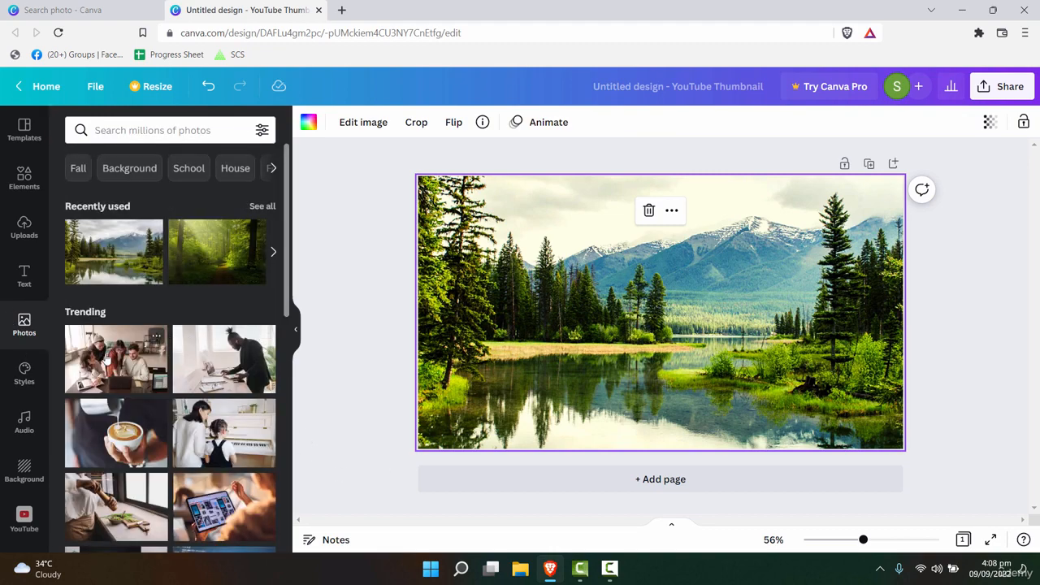
left_click_drag(107, 360, 429, 324)
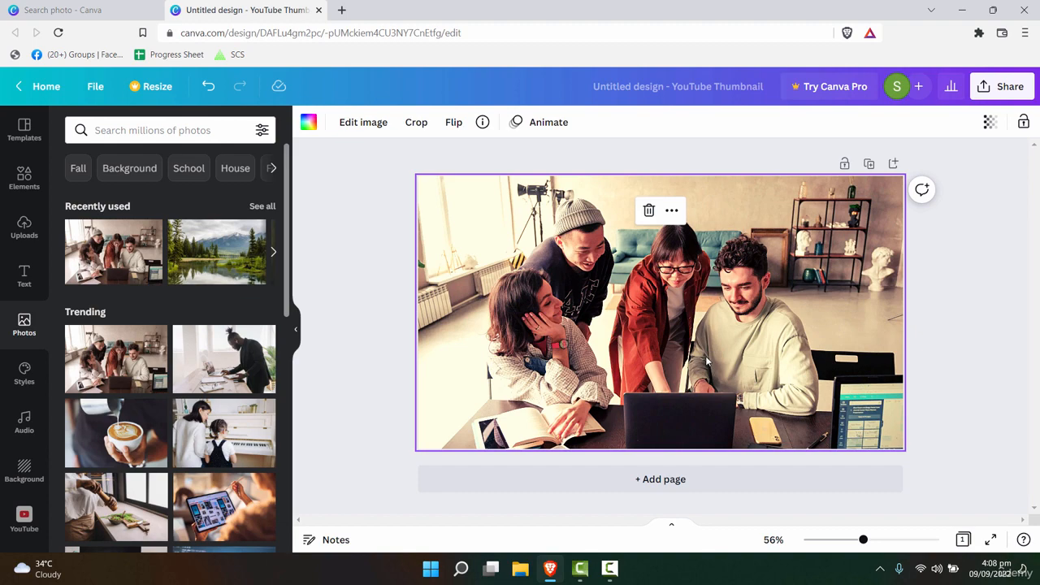
scroll(171, 365, "down", 3)
left_click_drag(122, 374, 413, 176)
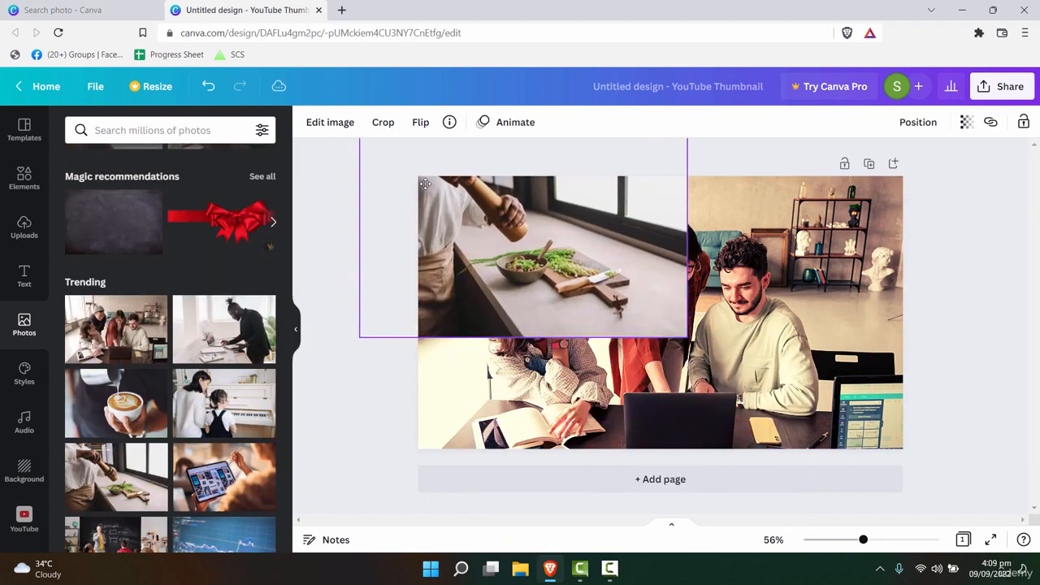
- Fill the page with the trending photo of a person holding a tablet and select it
left_click_drag(224, 372, 436, 334)
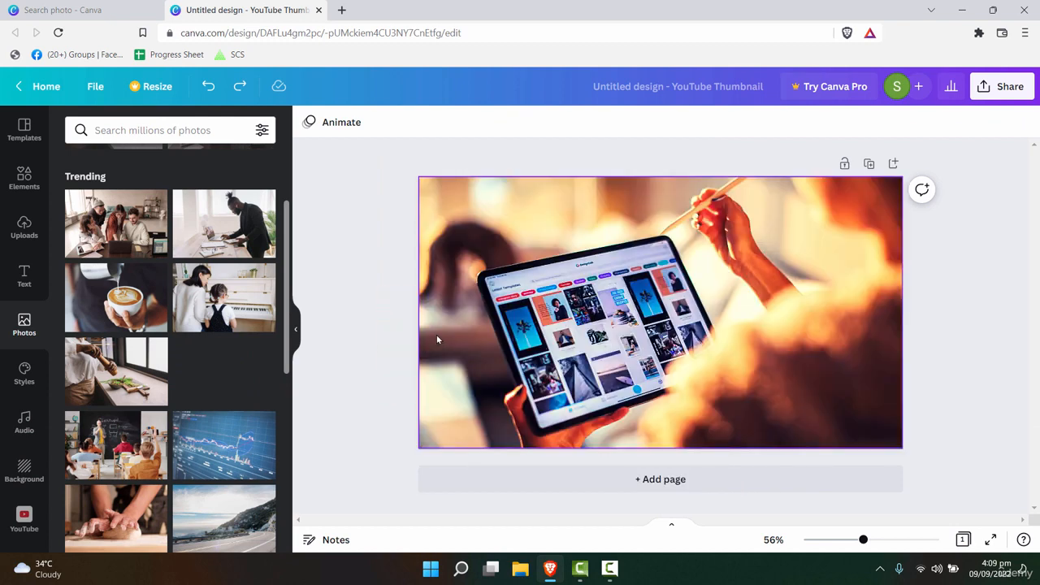
left_click(712, 301)
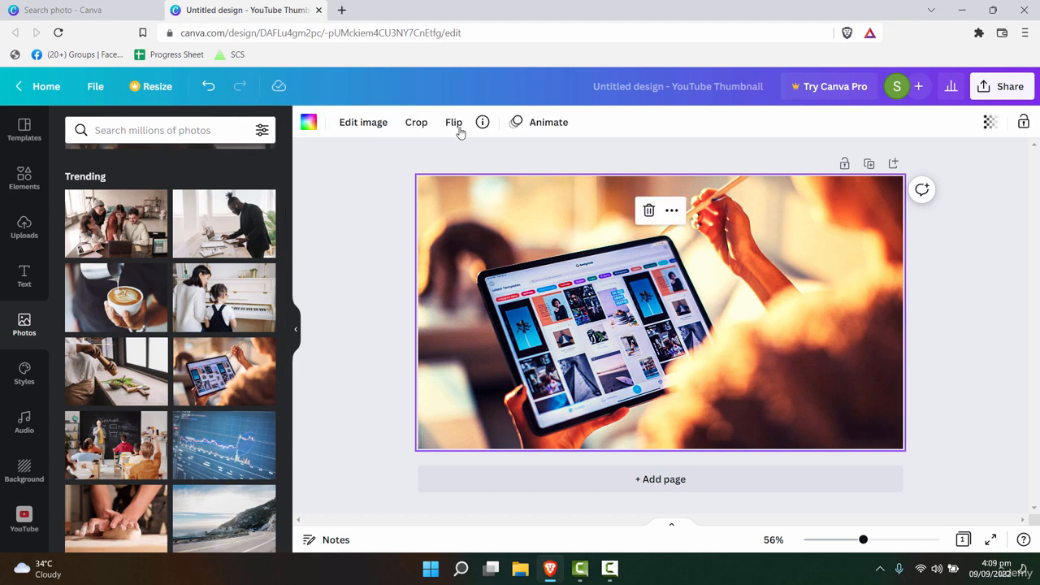
- Try the Solar filter on the tablet photo, then apply Festive with an intensity of 44
left_click(370, 126)
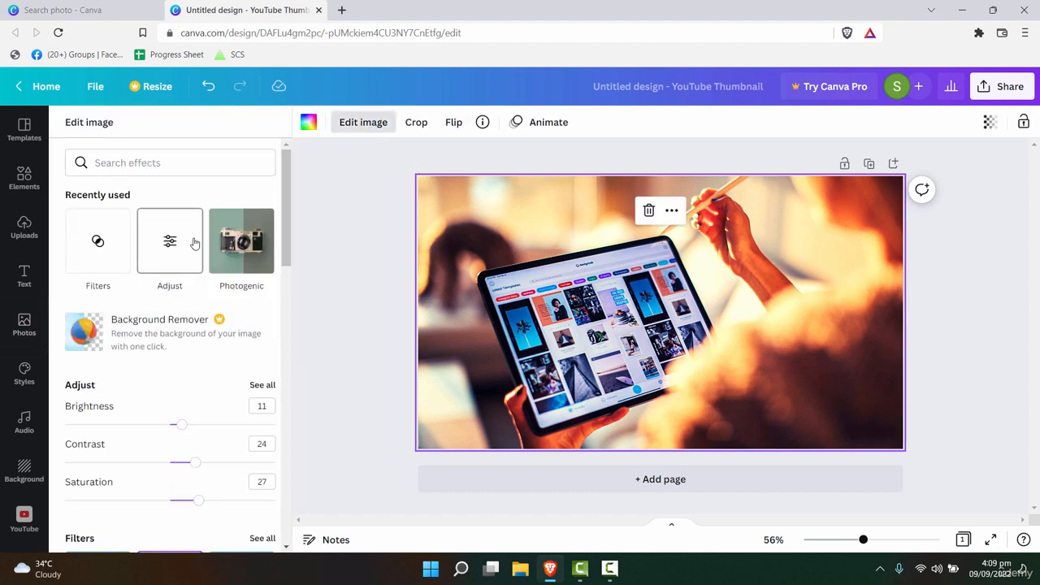
left_click(97, 242)
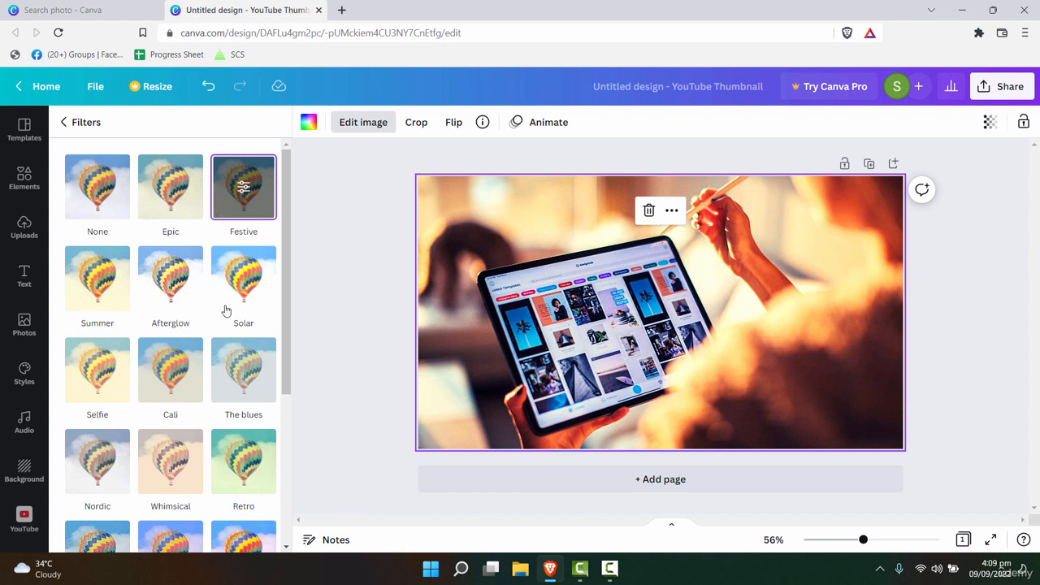
left_click(246, 290)
left_click(234, 207)
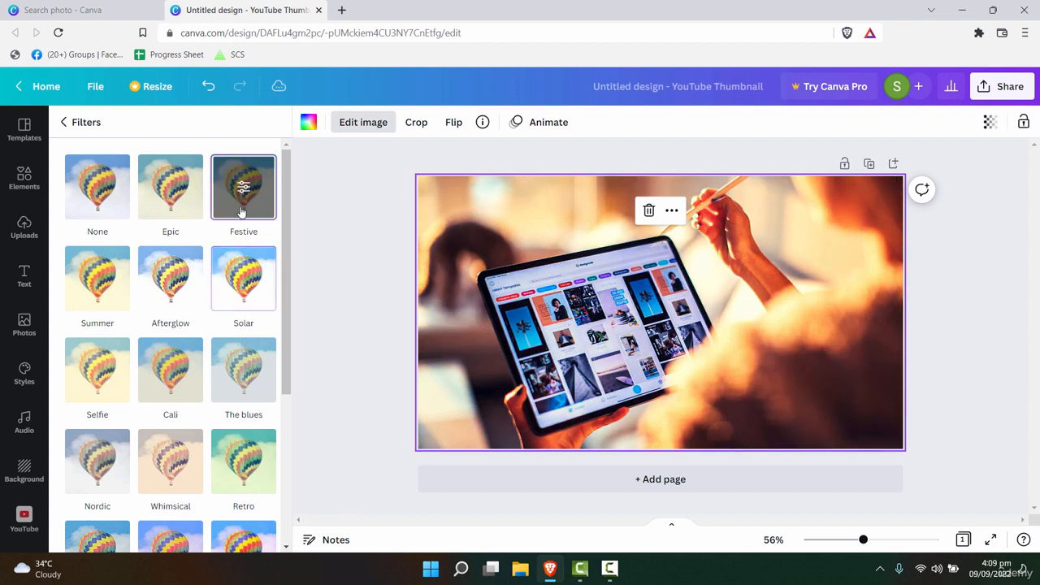
left_click(243, 190)
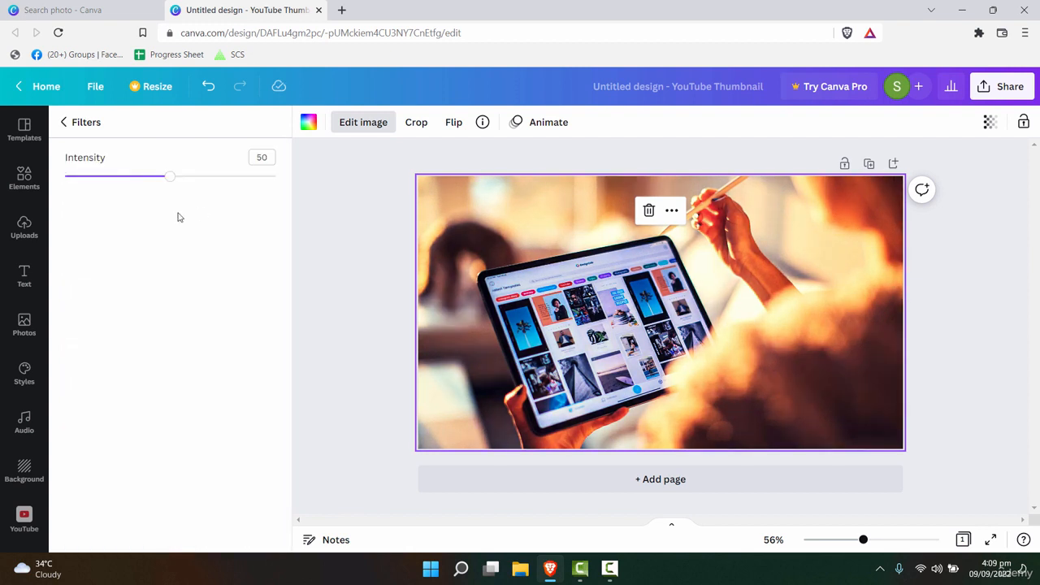
mouse_move(165, 186)
left_mouse_down()
mouse_move(216, 176)
mouse_move(157, 175)
left_mouse_up()
left_click(66, 123)
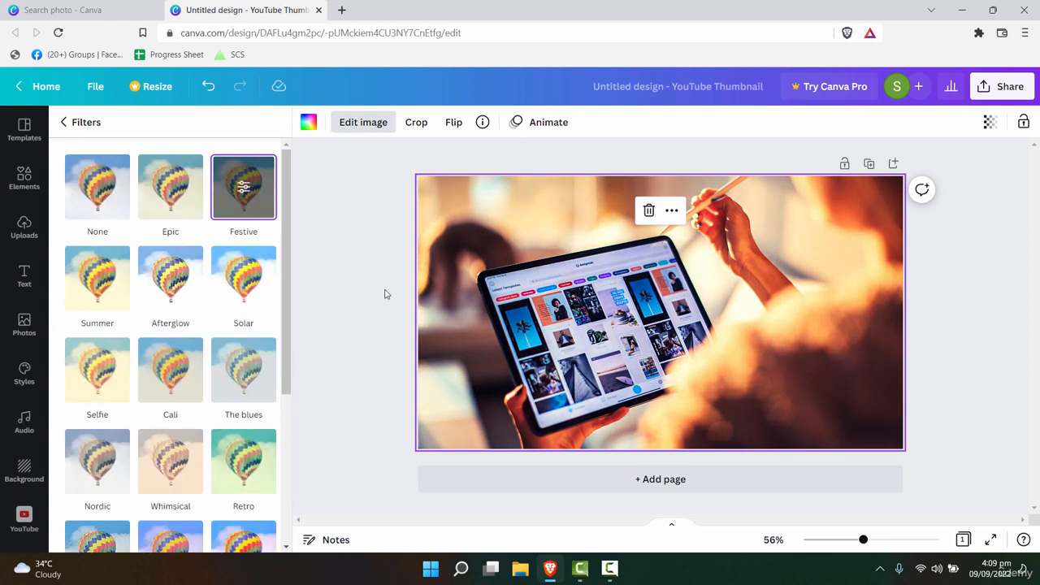
- Examine the tablet photo's adjustment values, from Brightness through Fade
left_click(362, 128)
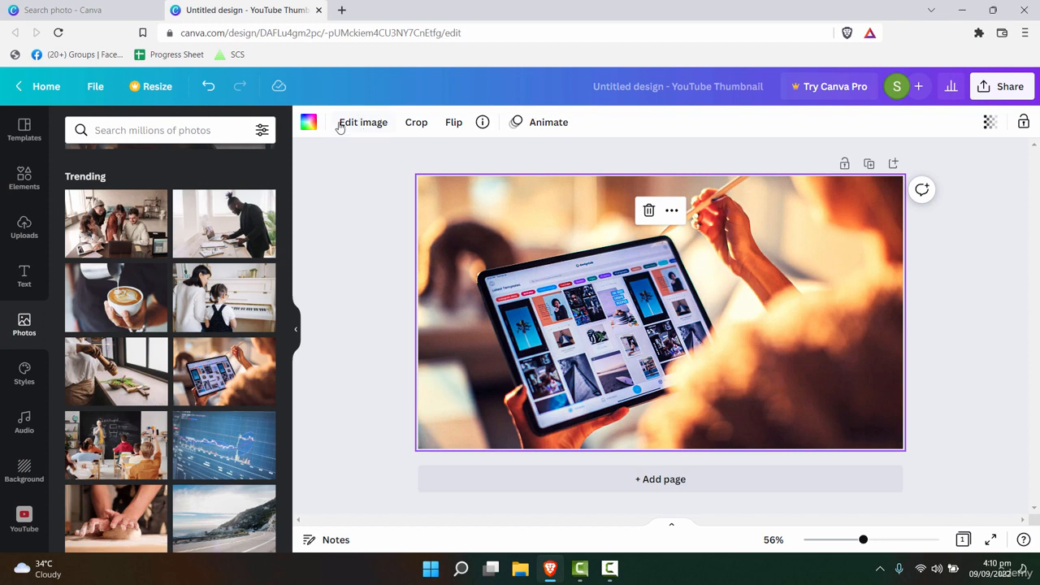
left_click(345, 123)
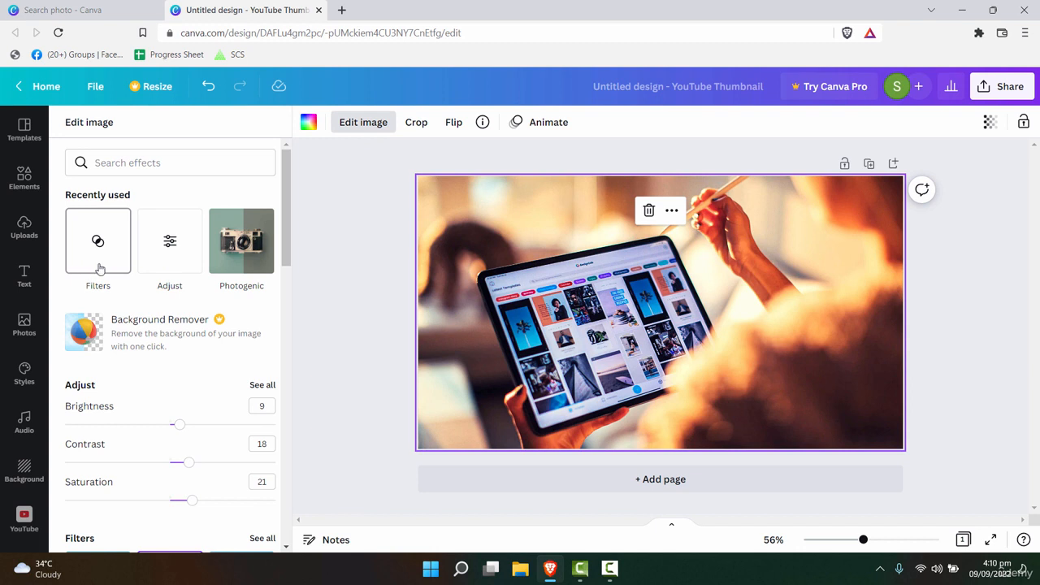
left_click(168, 247)
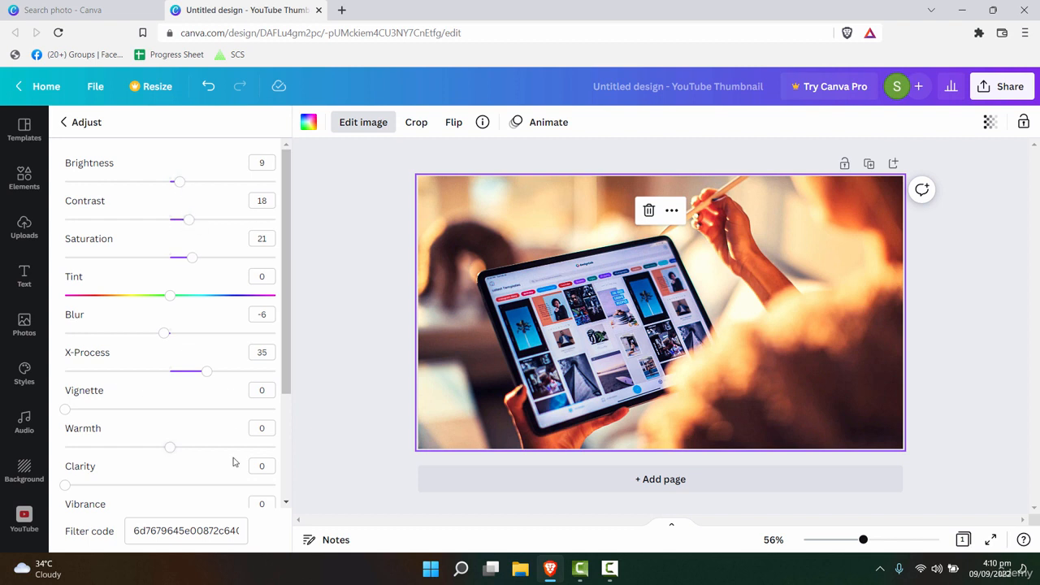
scroll(227, 463, "down", 3)
scroll(221, 466, "up", 3)
scroll(228, 357, "down", 2)
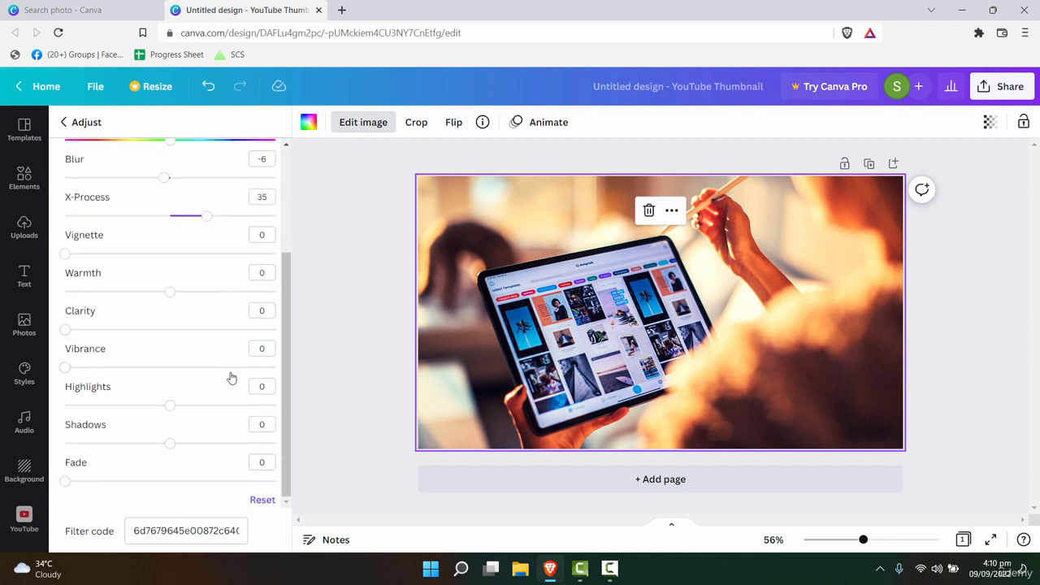
scroll(232, 378, "up", 3)
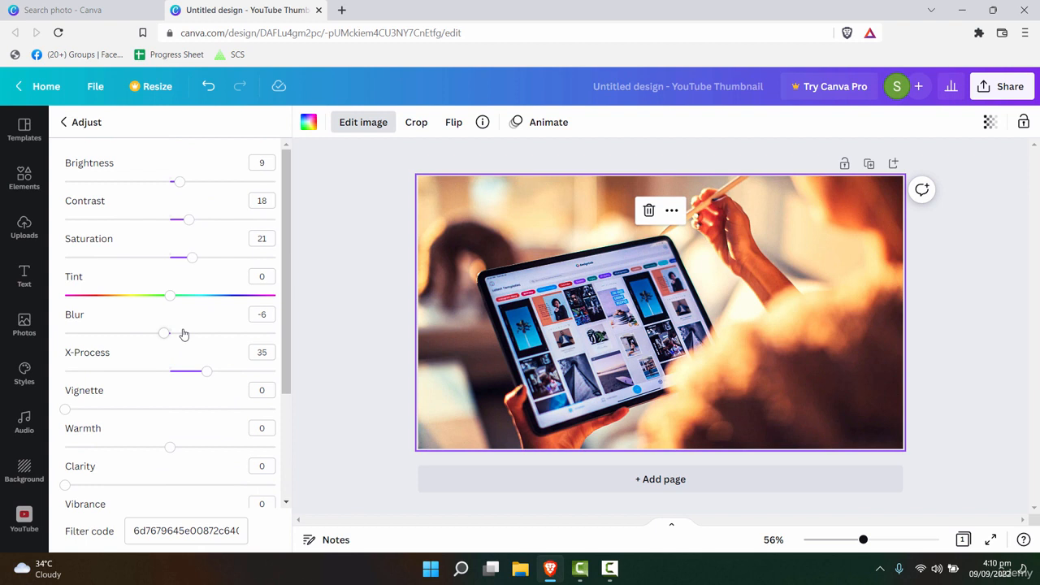
left_click(64, 123)
left_click(70, 124)
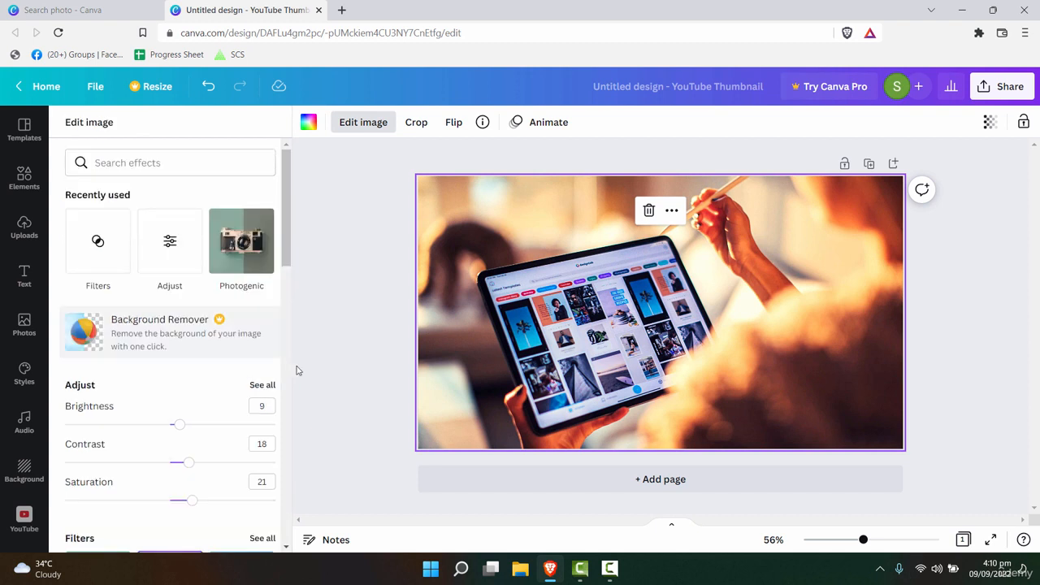
- Lower the Festive filter's intensity on the tablet photo to near the minimum and close the image editing settings
left_click(102, 256)
left_click(246, 192)
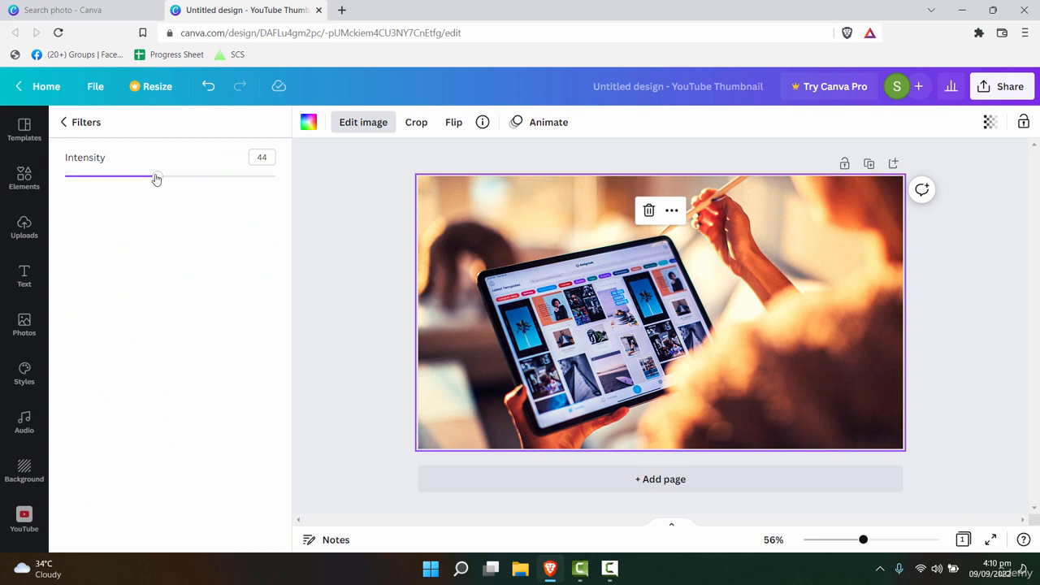
left_click_drag(157, 179, 90, 177)
left_click(70, 122)
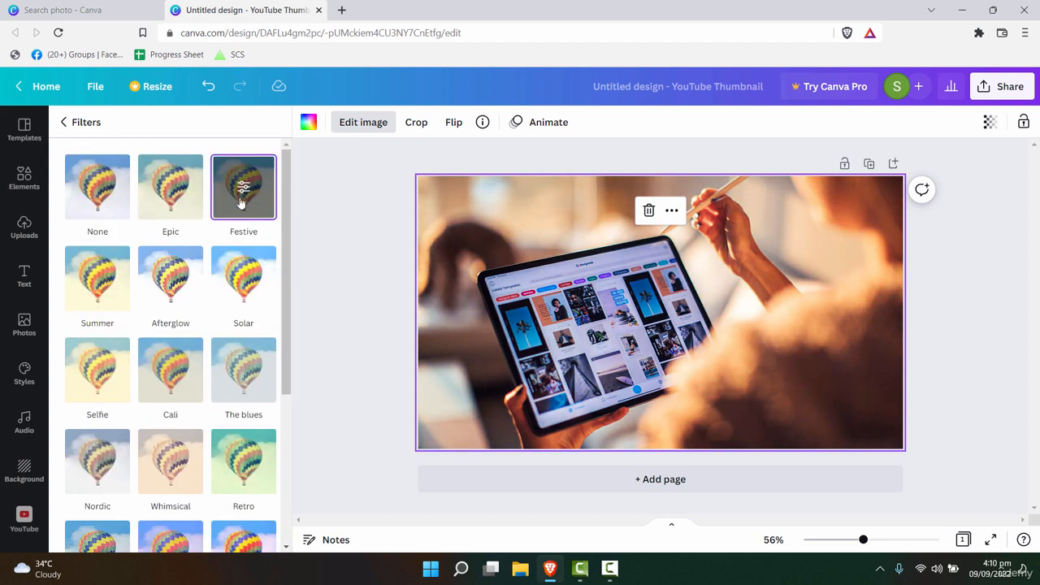
left_click(364, 131)
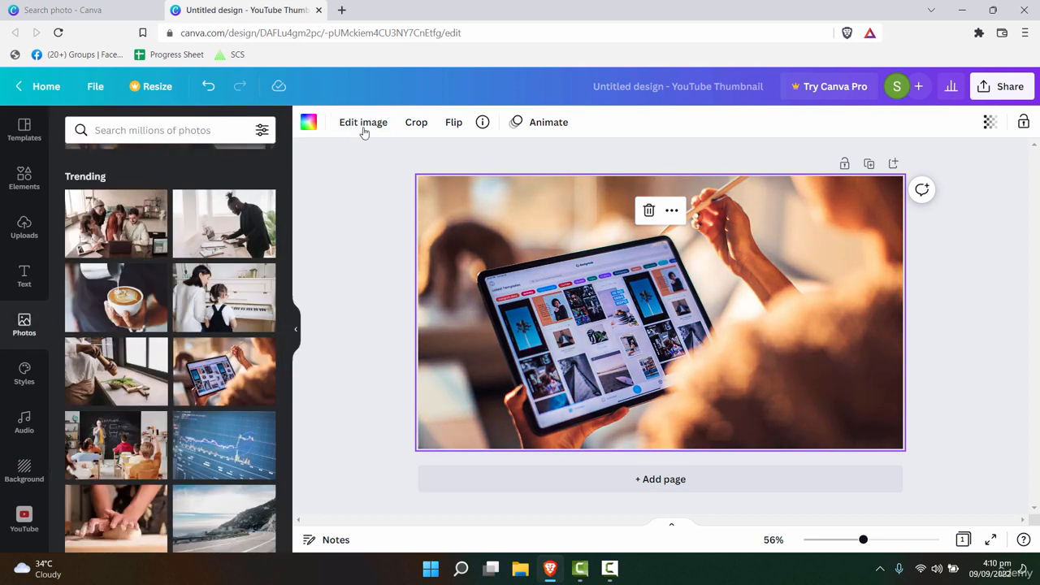
- Adjust the tablet photo to Brightness 14, Contrast 25, Saturation 12 and Clarity 24
left_click(364, 131)
left_click(168, 234)
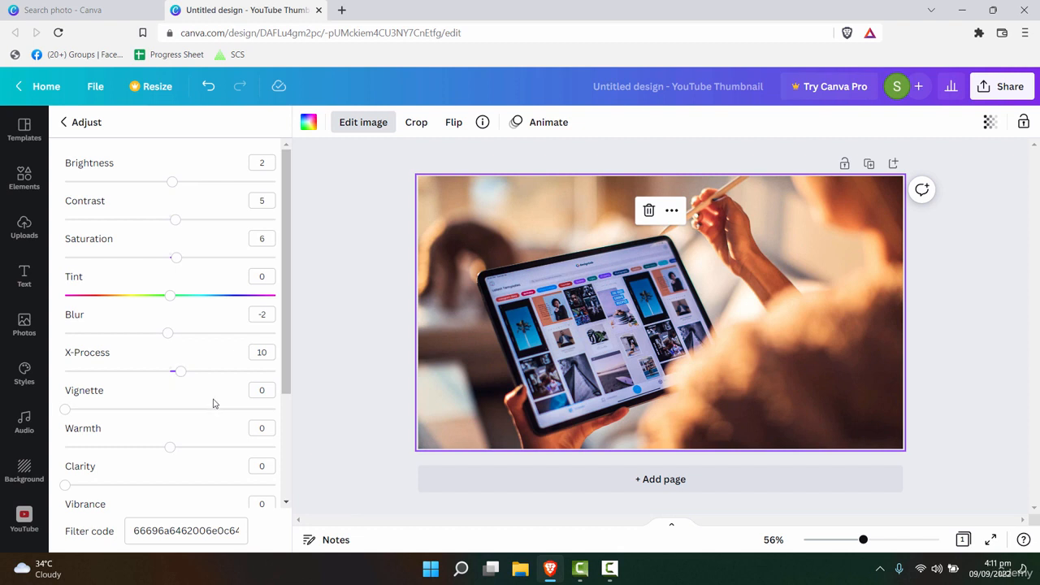
scroll(203, 391, "down", 3)
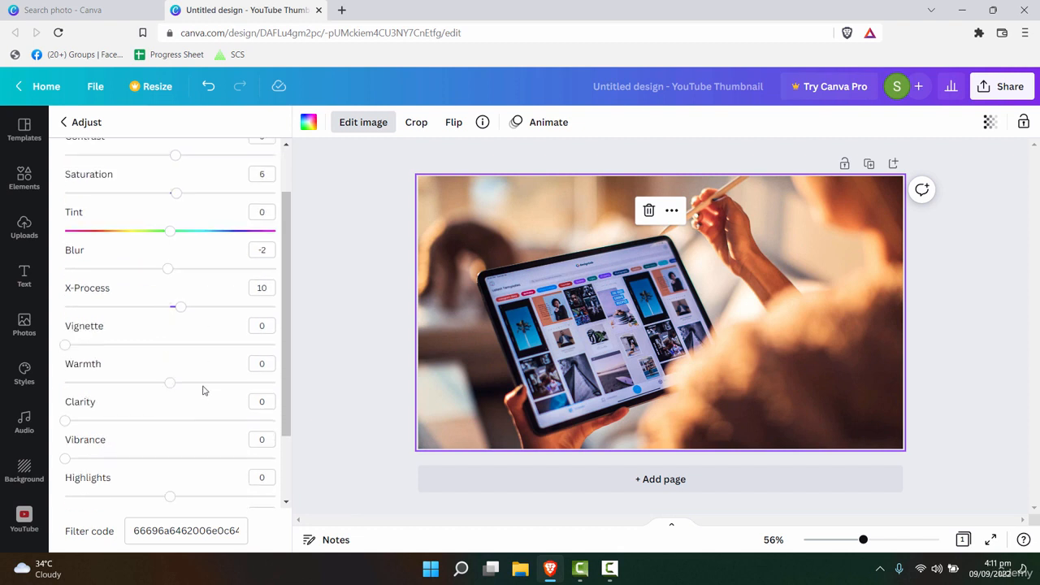
scroll(195, 325, "up", 3)
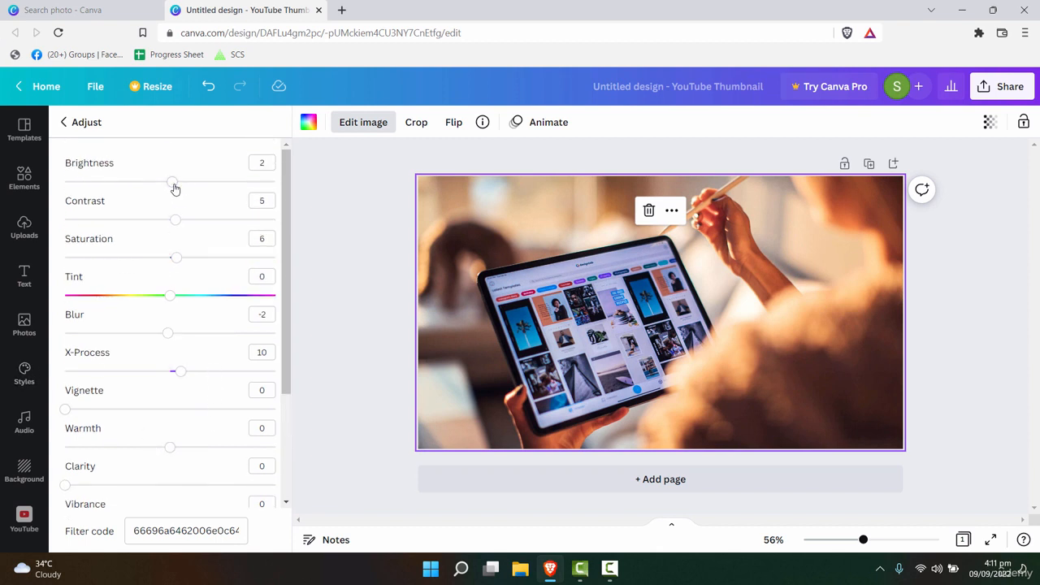
left_click_drag(175, 189, 185, 180)
left_click_drag(177, 221, 198, 220)
mouse_move(176, 258)
left_mouse_down()
mouse_move(200, 257)
mouse_move(181, 258)
left_mouse_up()
scroll(208, 351, "down", 2)
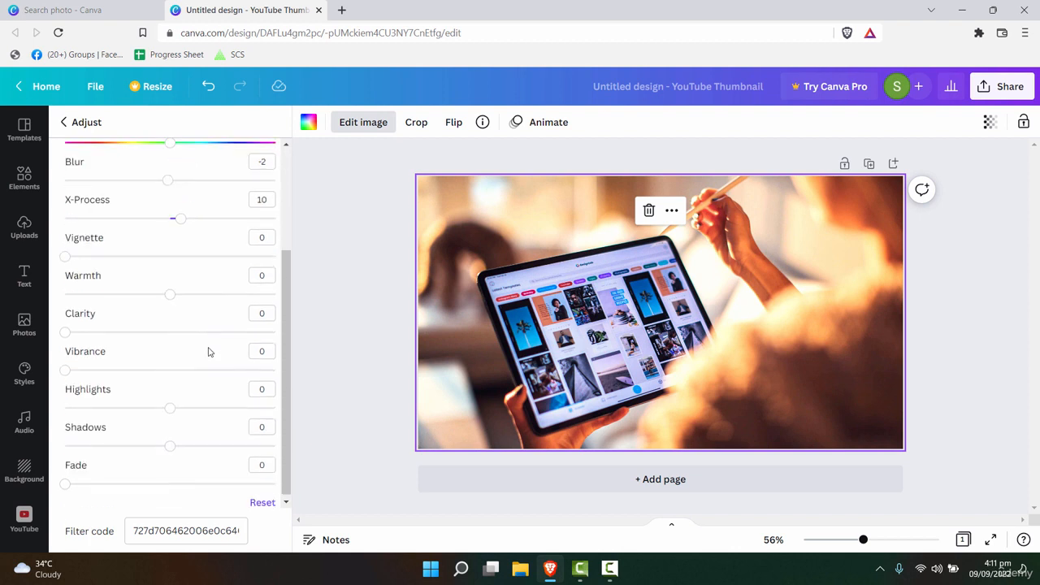
scroll(202, 345, "up", 2)
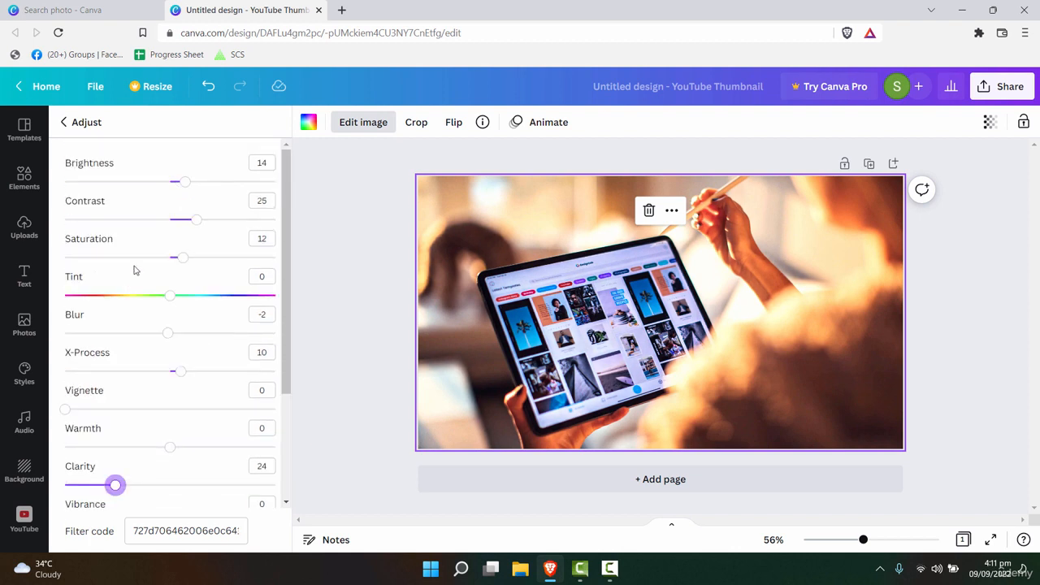
- Set the tablet photo's Saturation to 19, X-Process to 23, Vibrance to 37 and Blur to 6, and close the adjustments
left_click(196, 219)
left_click_drag(180, 256, 189, 257)
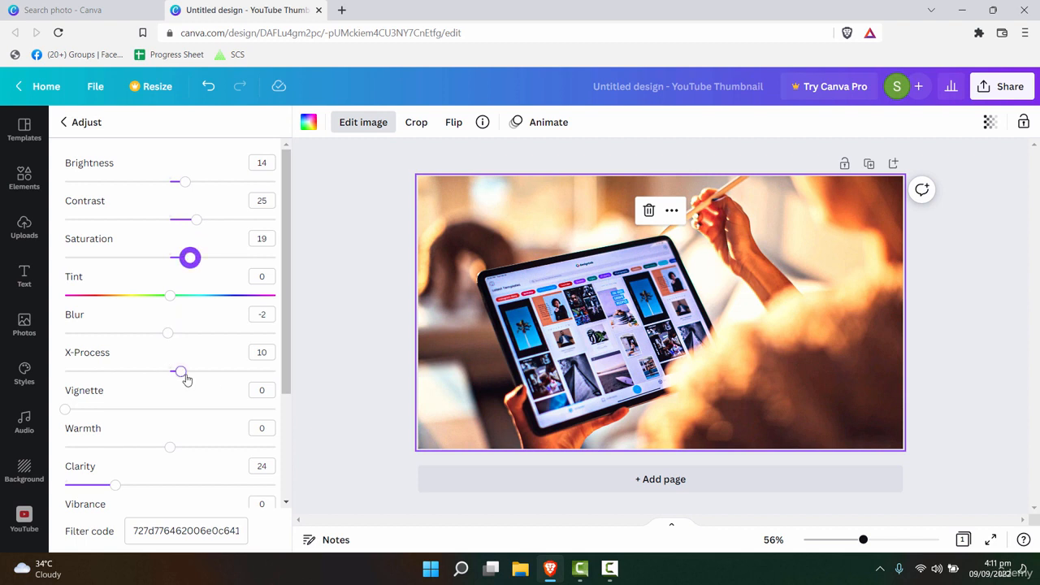
mouse_move(186, 376)
left_mouse_down()
mouse_move(230, 374)
mouse_move(194, 394)
left_mouse_up()
scroll(191, 389, "down", 4)
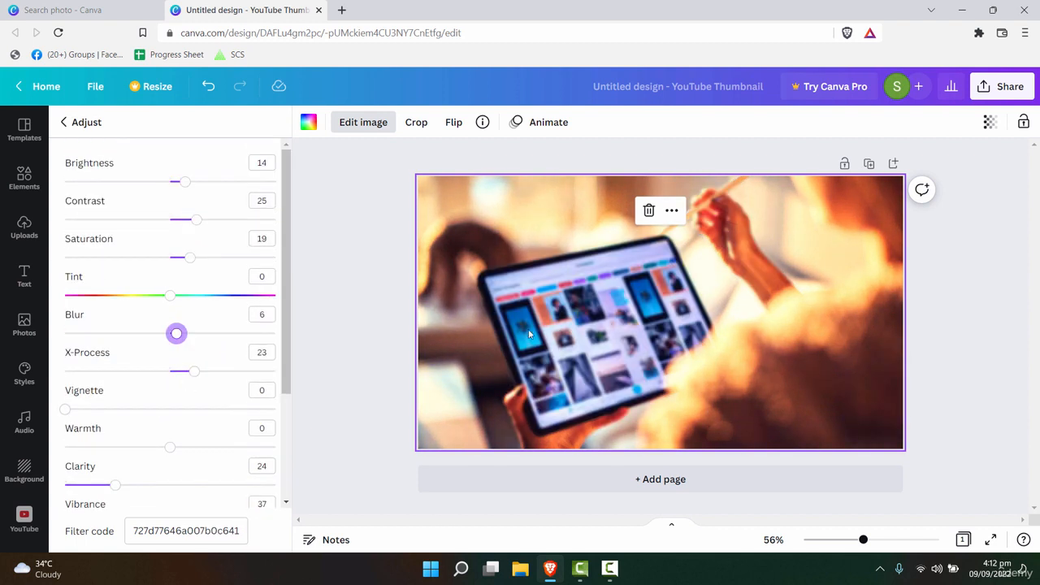
left_click(359, 299)
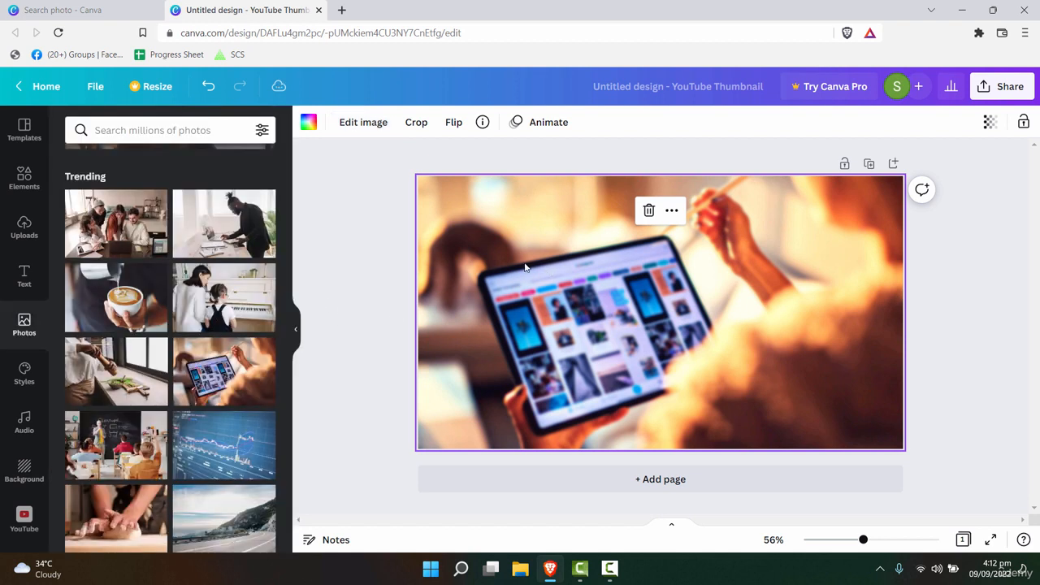
- Reopen the tablet photo's adjustments and set X-Process to 28, Vibrance to 26, Fade to 8 and Blur to 12
left_click(363, 128)
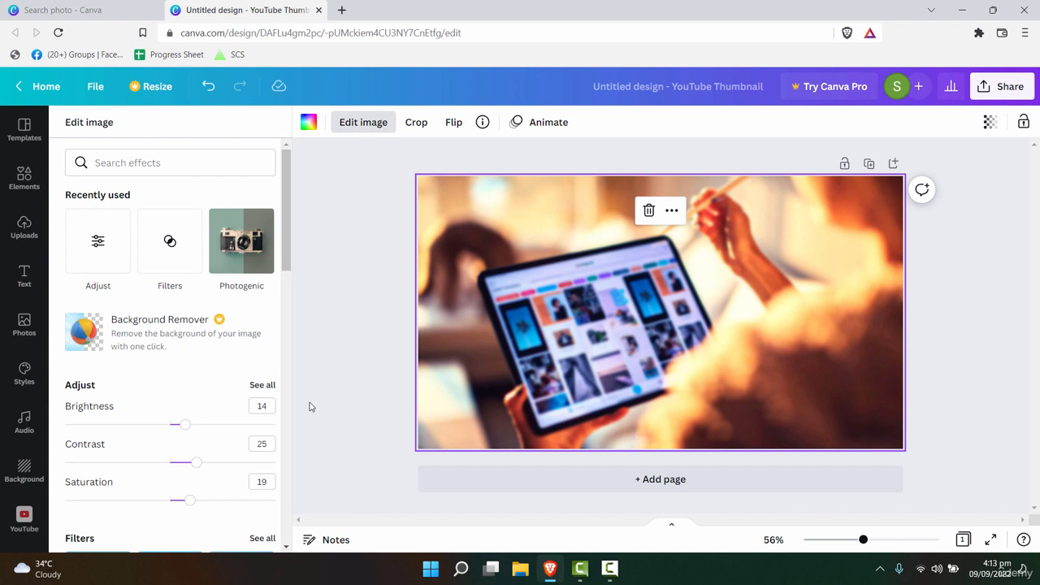
left_click(113, 248)
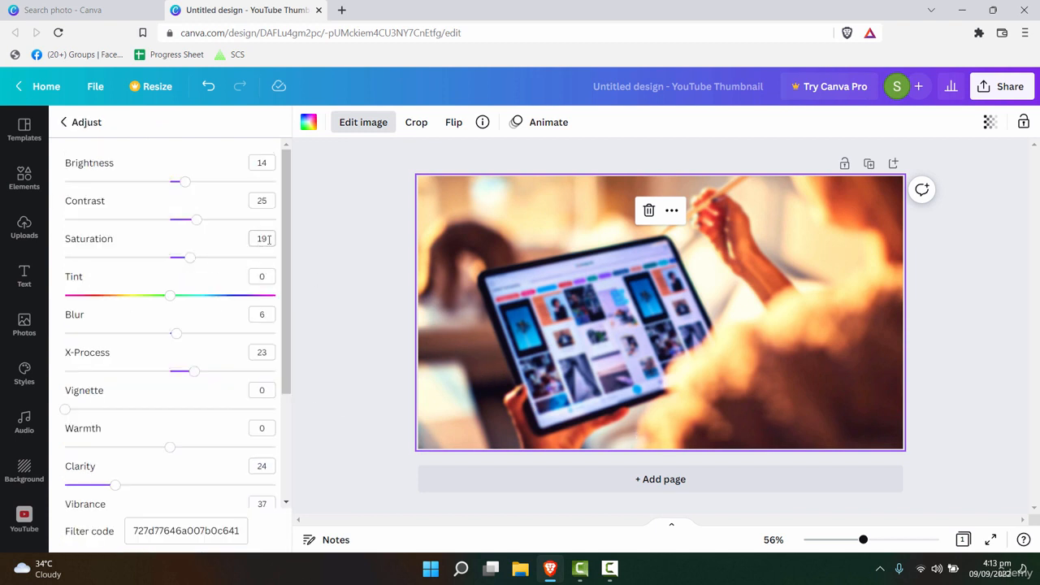
left_click_drag(283, 230, 294, 356)
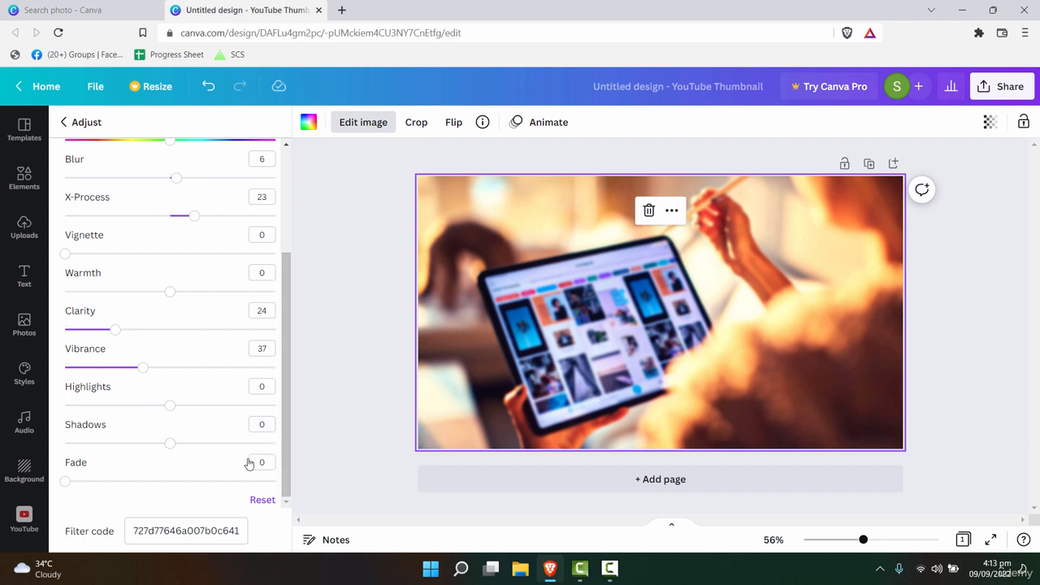
scroll(283, 281, "up", 3)
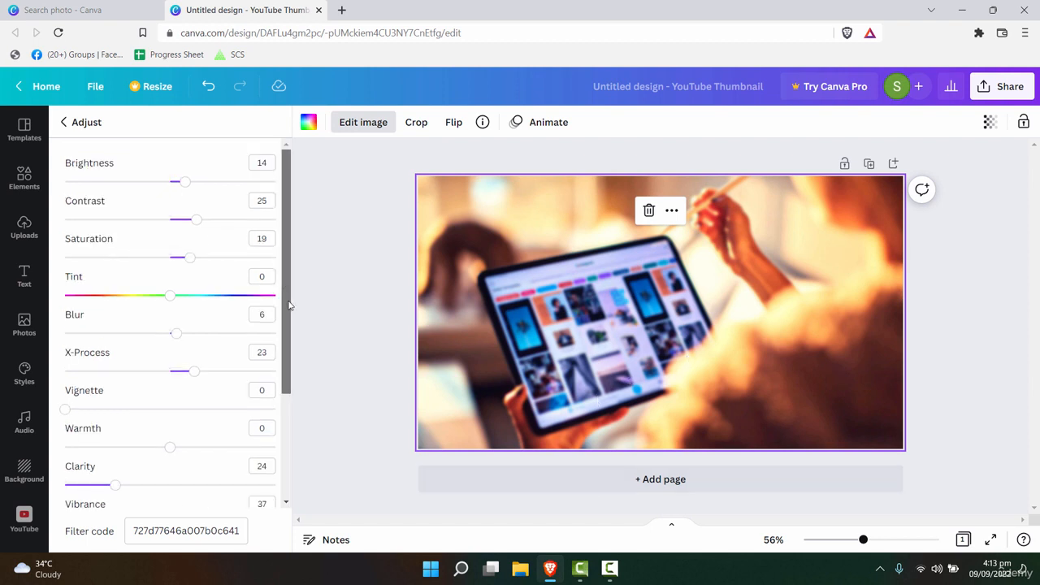
left_click_drag(288, 304, 293, 406)
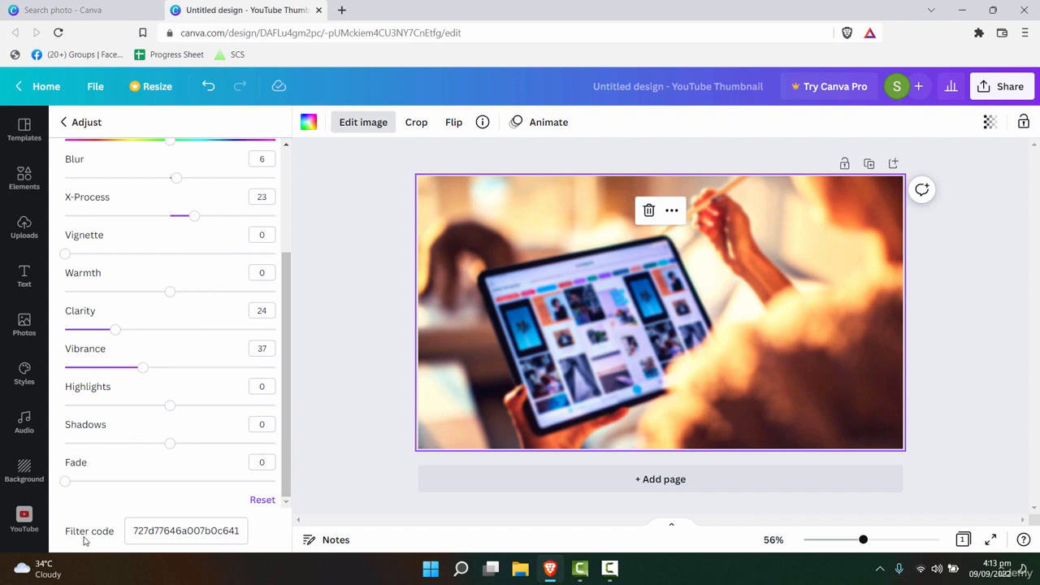
mouse_move(194, 215)
left_mouse_down()
mouse_move(205, 216)
mouse_move(181, 216)
mouse_move(200, 216)
left_mouse_up()
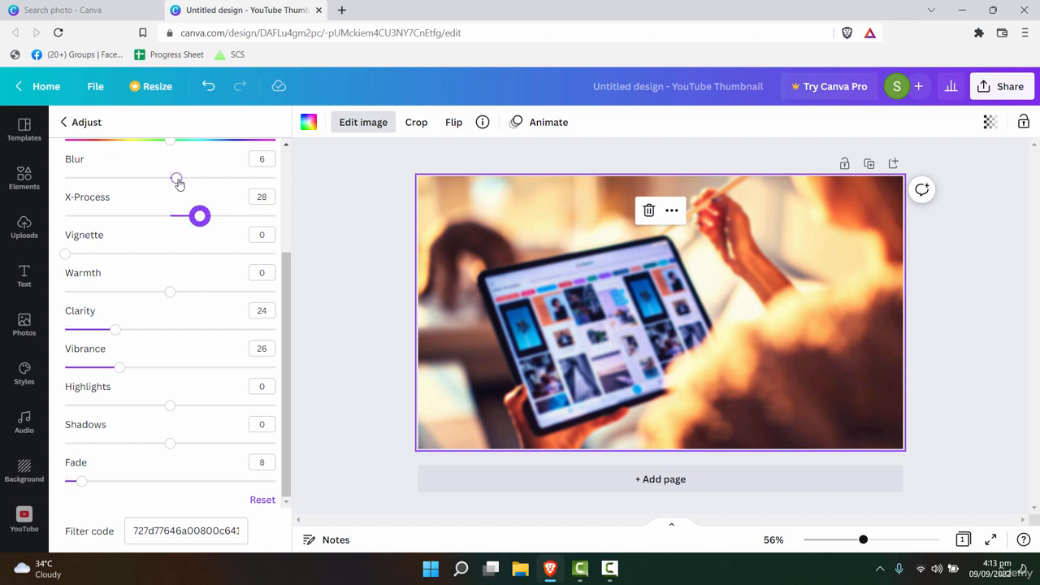
left_click_drag(175, 177, 182, 177)
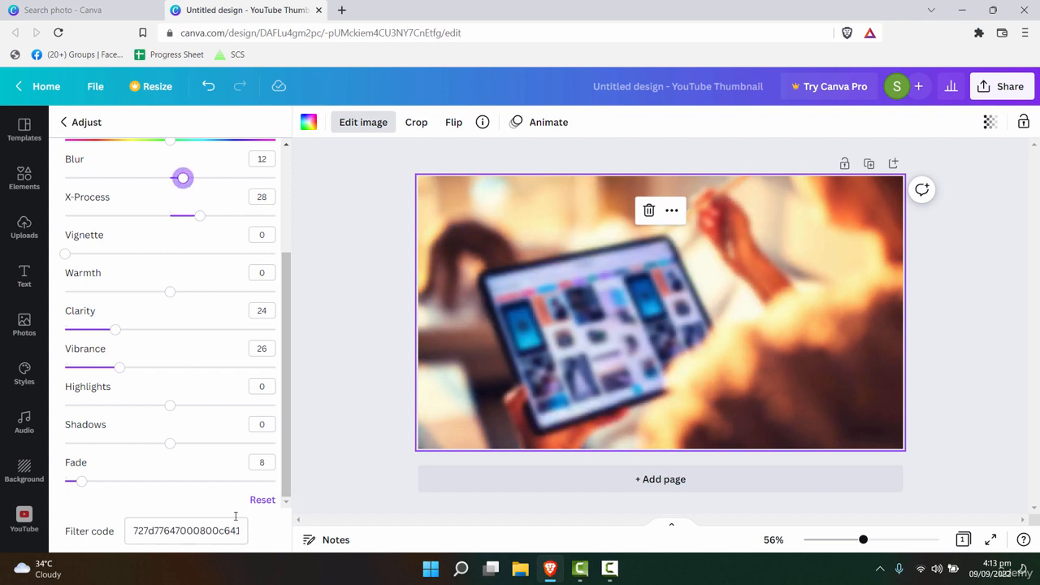
- Select and copy the complete filter code of the tablet photo's adjustments
scroll(219, 325, "up", 2)
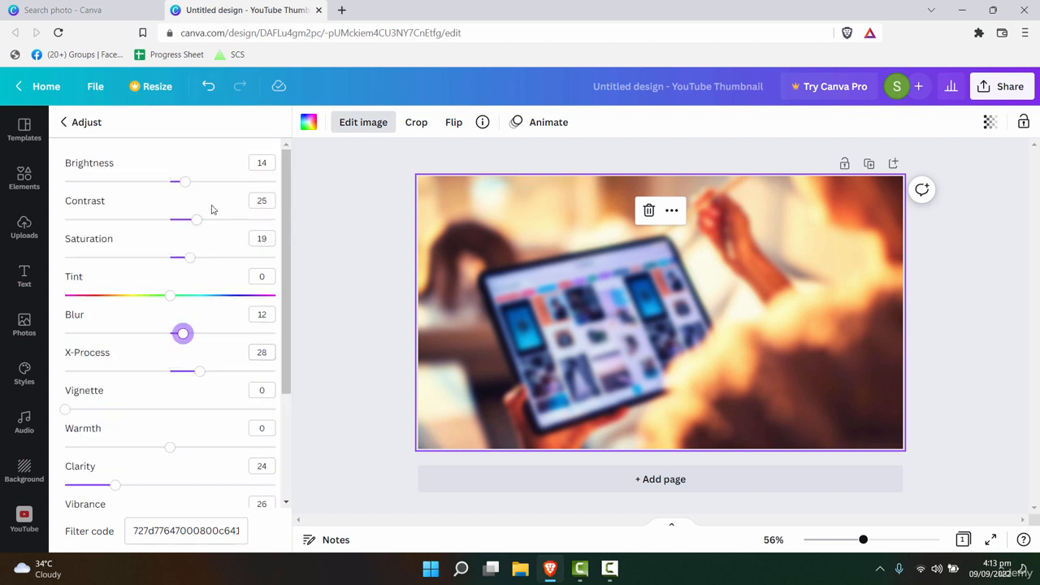
scroll(207, 341, "down", 2)
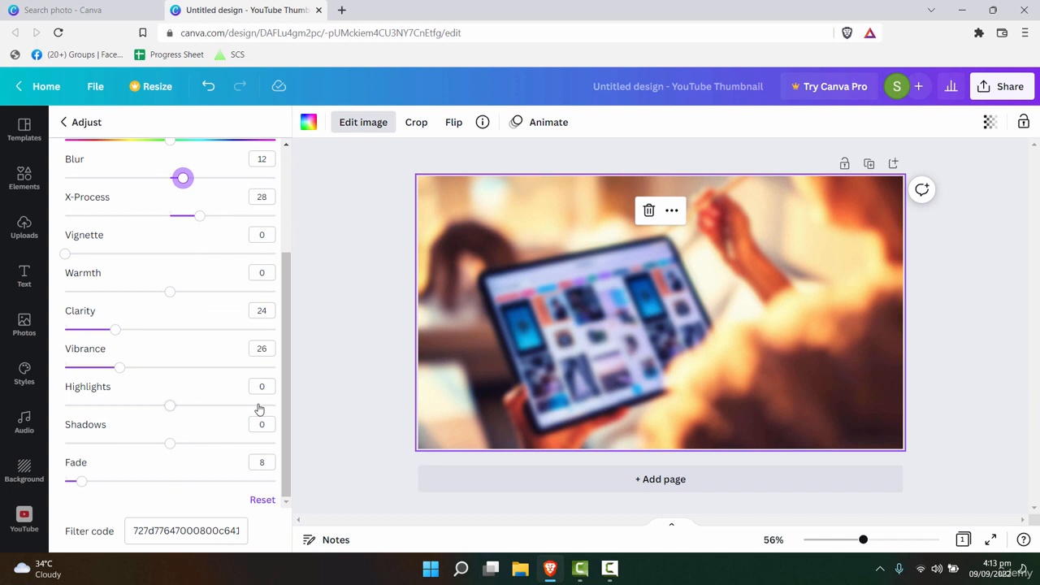
left_click(167, 532)
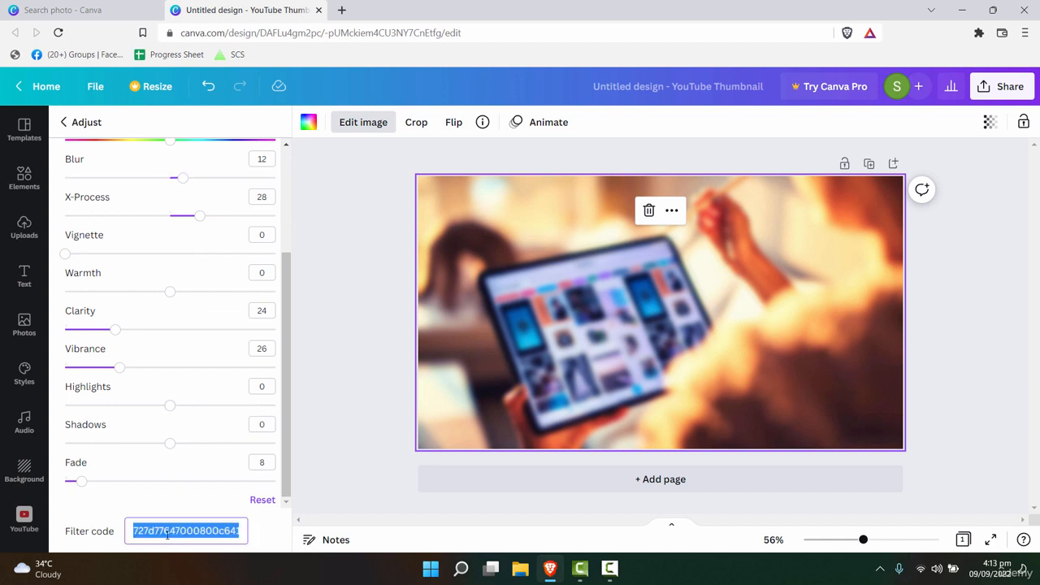
left_click(238, 530)
left_click_drag(238, 533, 41, 537)
- Delete the tablet photo and paste the copied filter code into a new heading in the upper half of the page
left_click(626, 398)
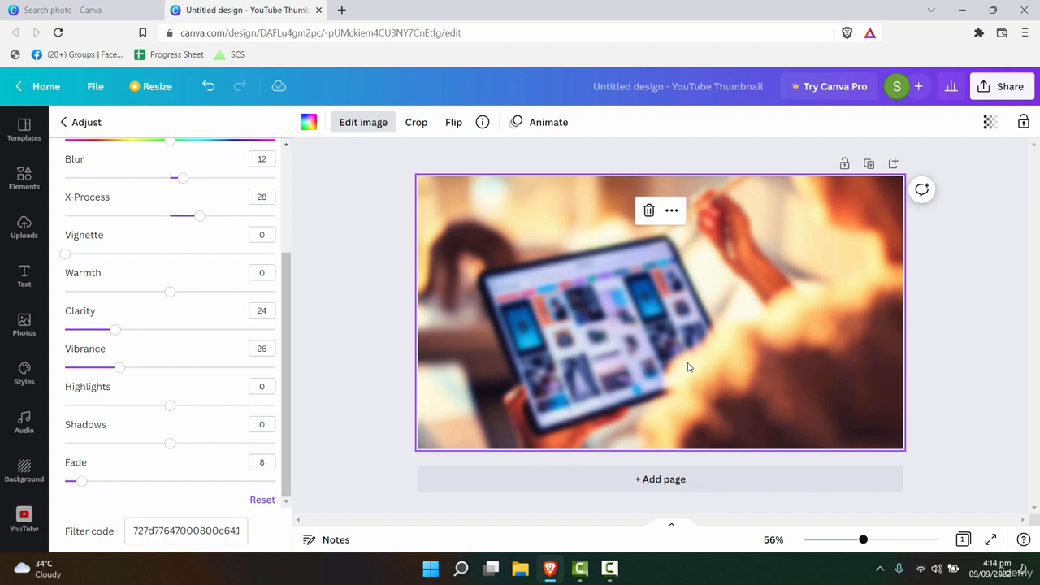
key("Delete")
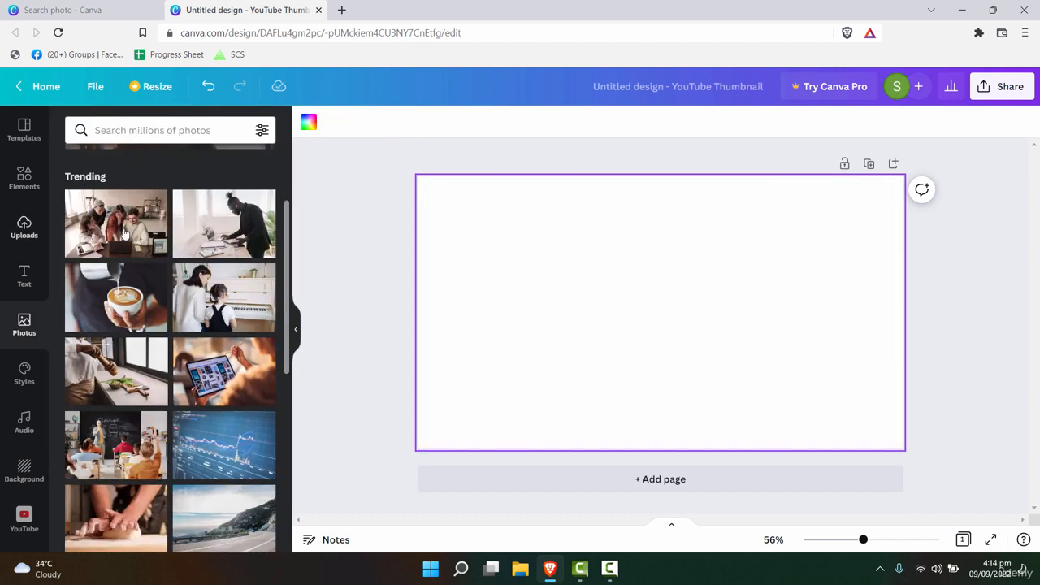
left_click(29, 278)
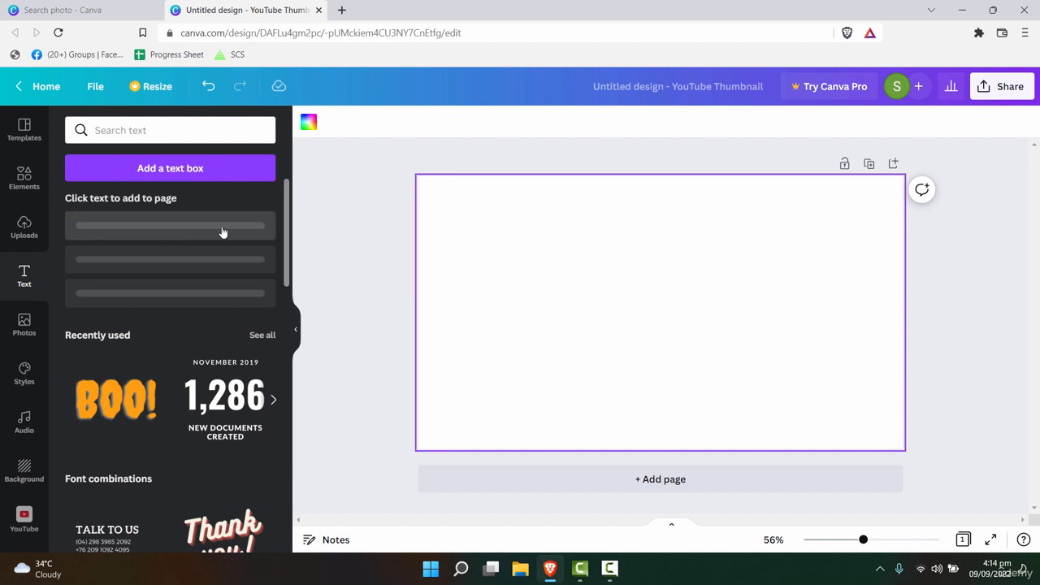
left_click(188, 243)
triple_click(712, 313)
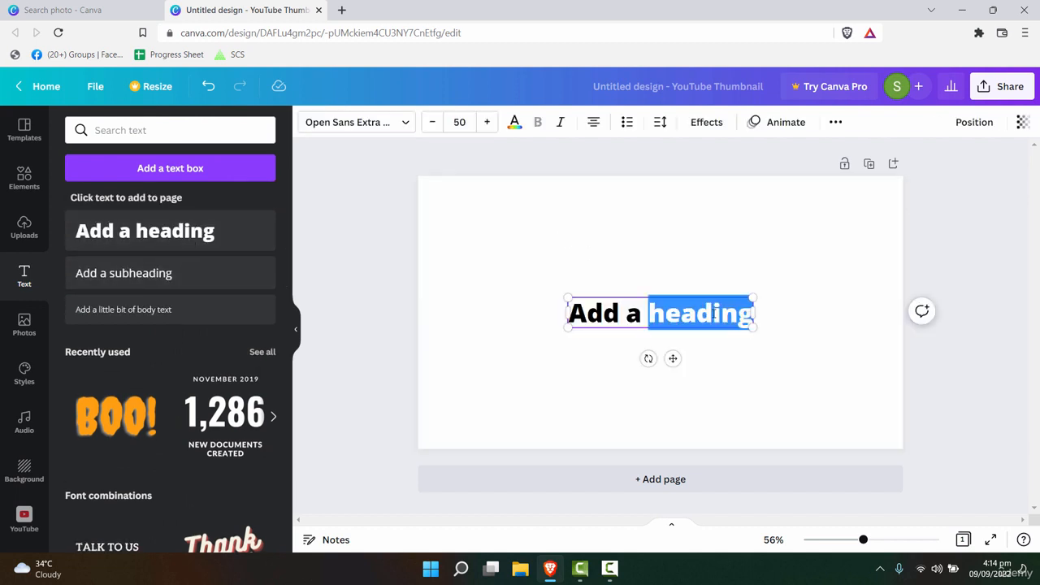
key("ctrl+v")
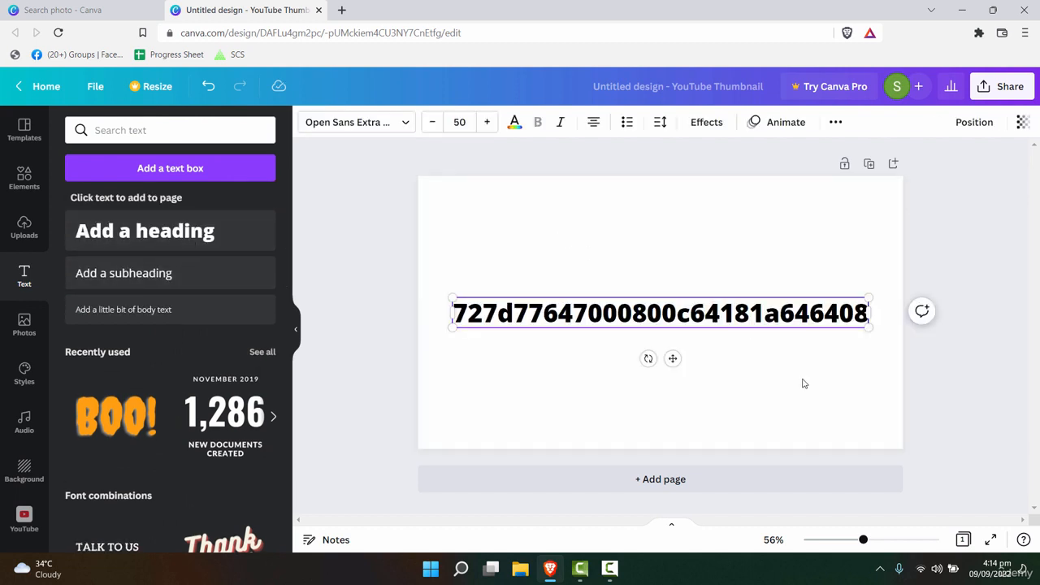
left_click(802, 383)
left_click_drag(771, 321, 771, 258)
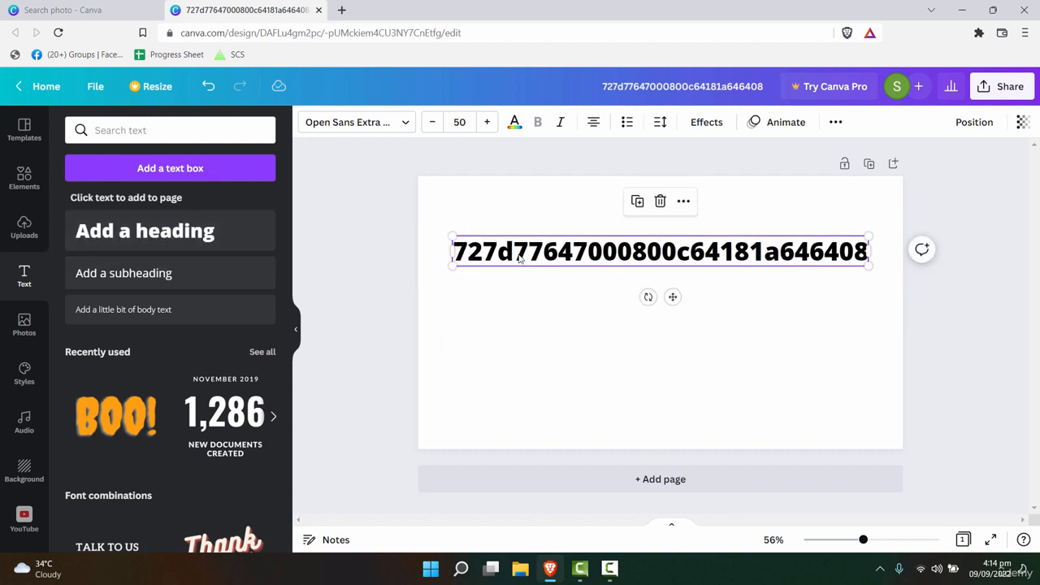
mouse_move(520, 259)
left_mouse_down()
mouse_move(522, 276)
mouse_move(512, 266)
left_mouse_up()
- Add a heading reading "High contrast with Blur" above the filter code and widen it to fit on one line
left_click_drag(163, 237, 537, 213)
double_click(535, 209)
triple_click(534, 210)
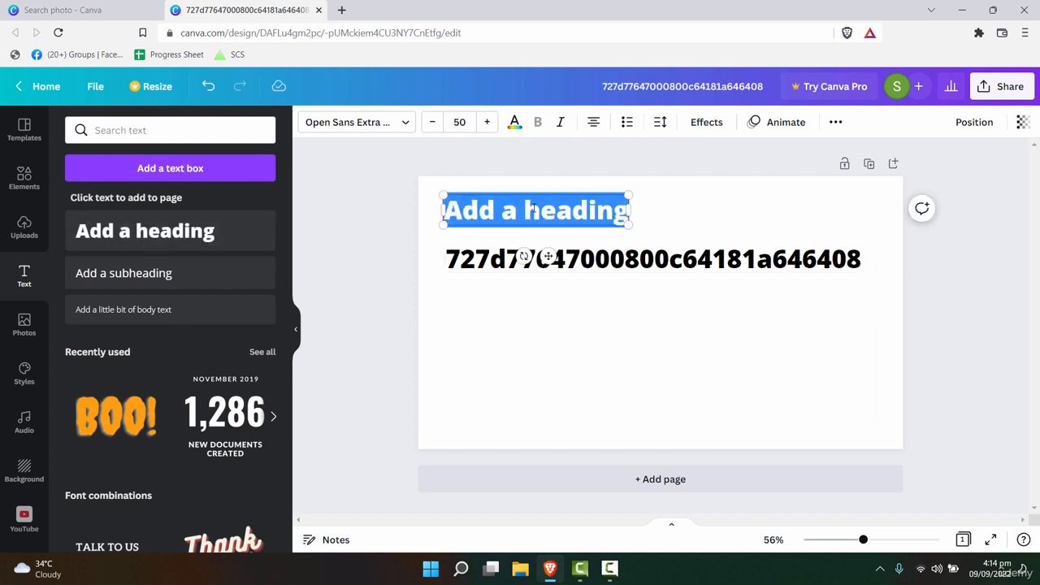
key("BackSpace")
type("H")
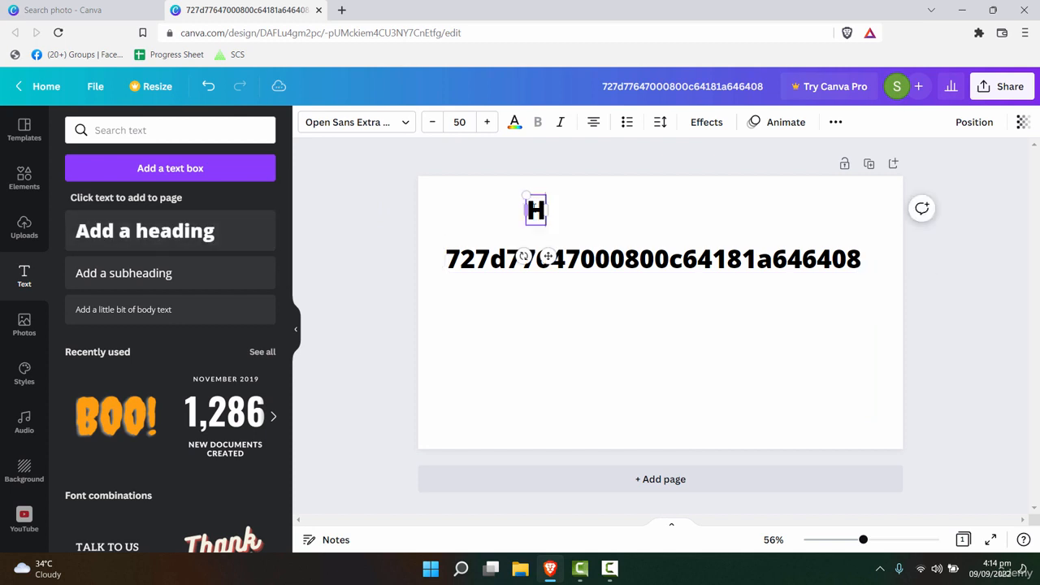
type("igh contra")
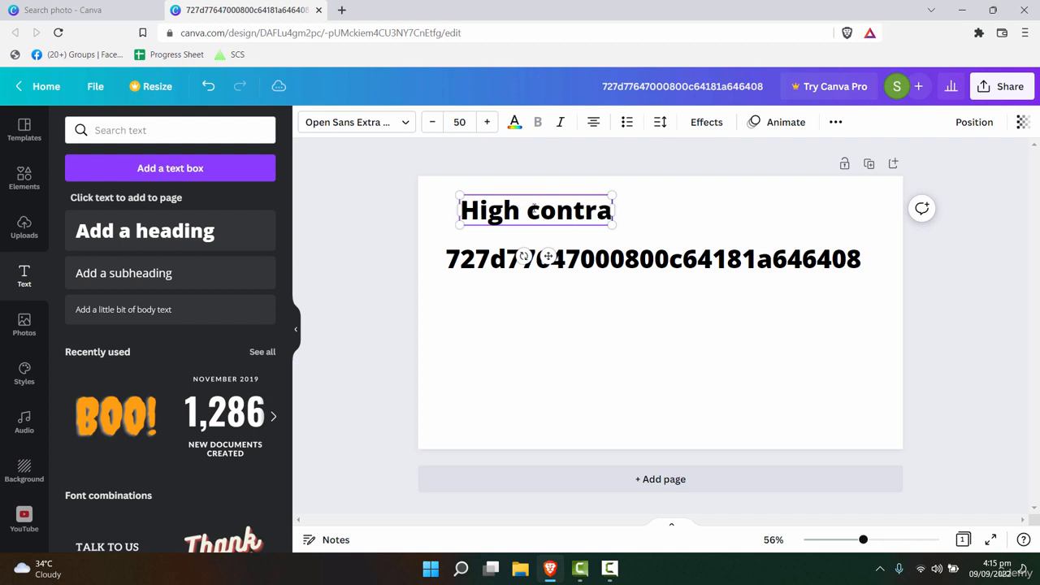
type("st with")
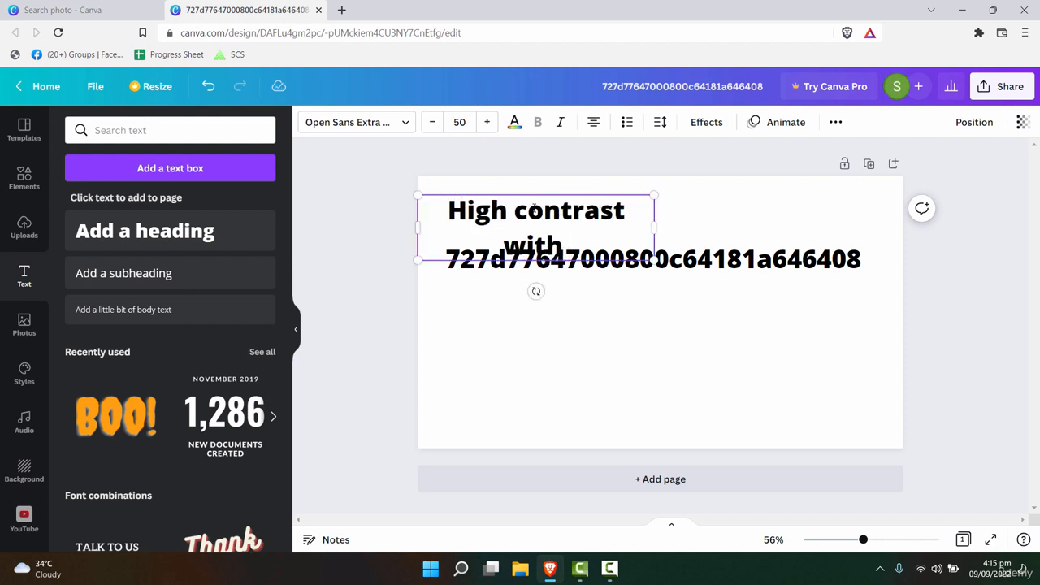
type(" Blur")
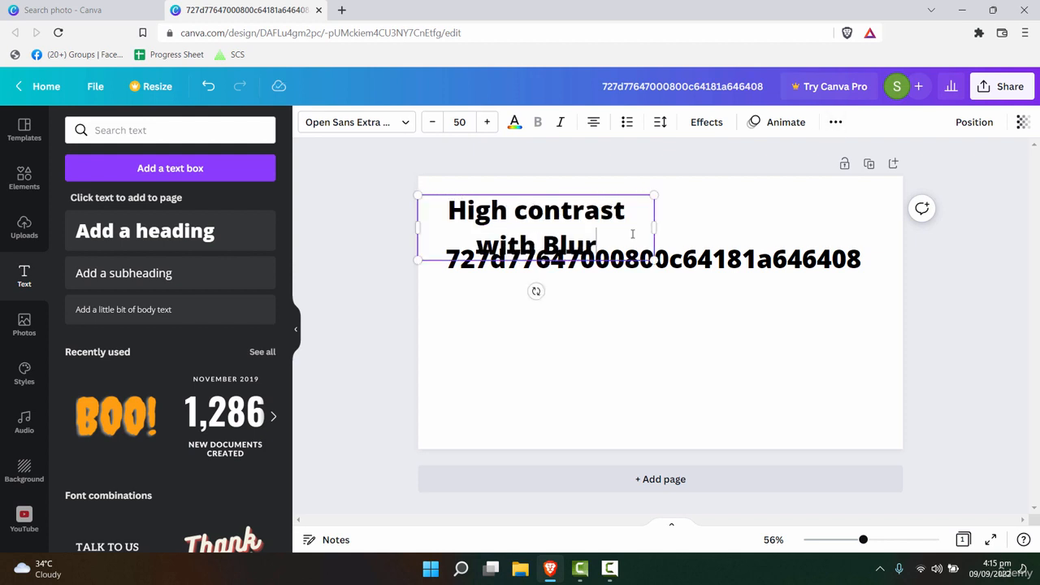
left_click_drag(654, 228, 741, 213)
left_click(723, 351)
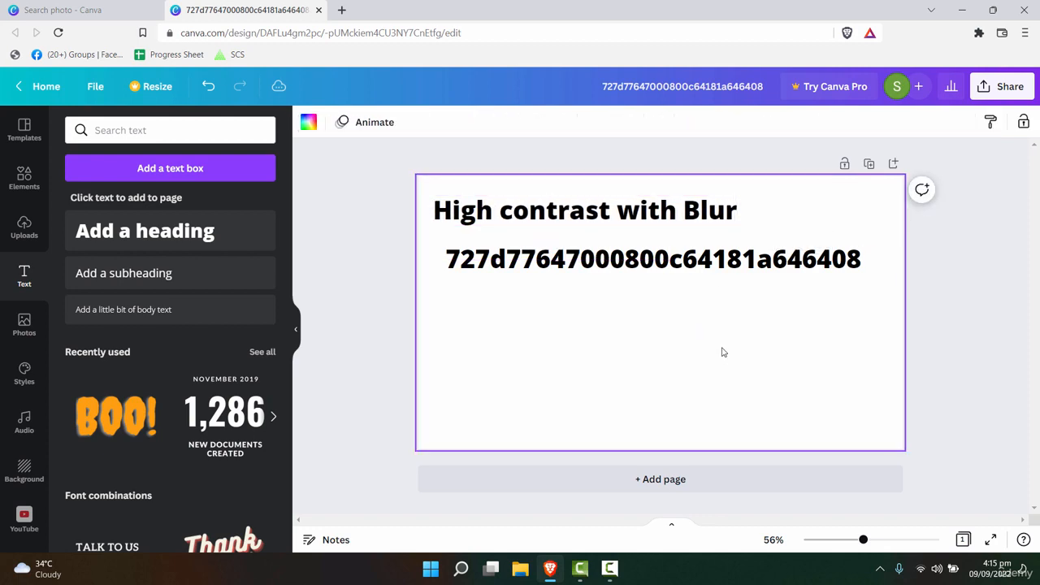
- Return to the home page and reopen the thumbnail design from the recent designs
left_click(65, 89)
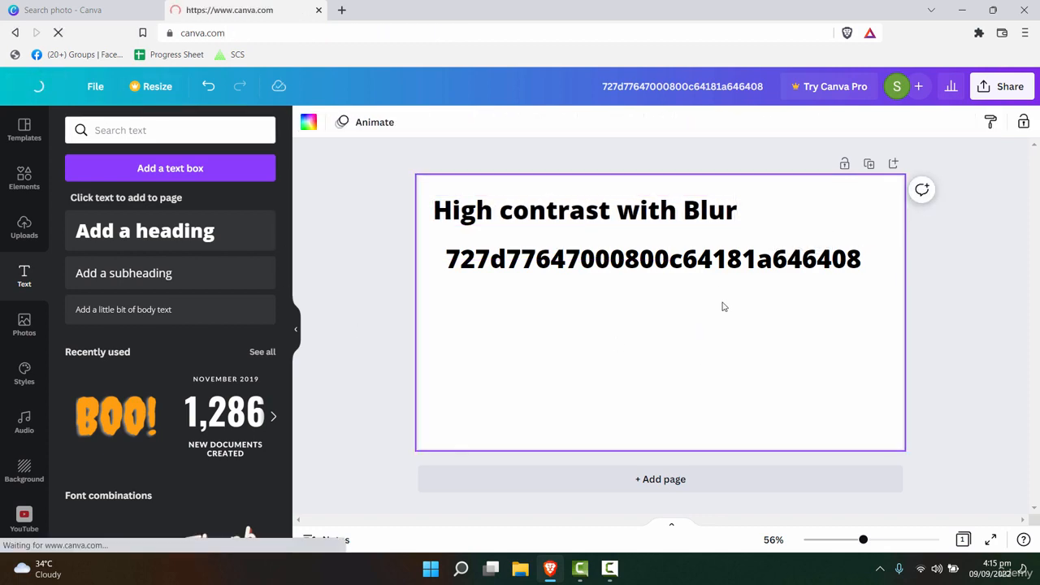
scroll(929, 312, "down", 5)
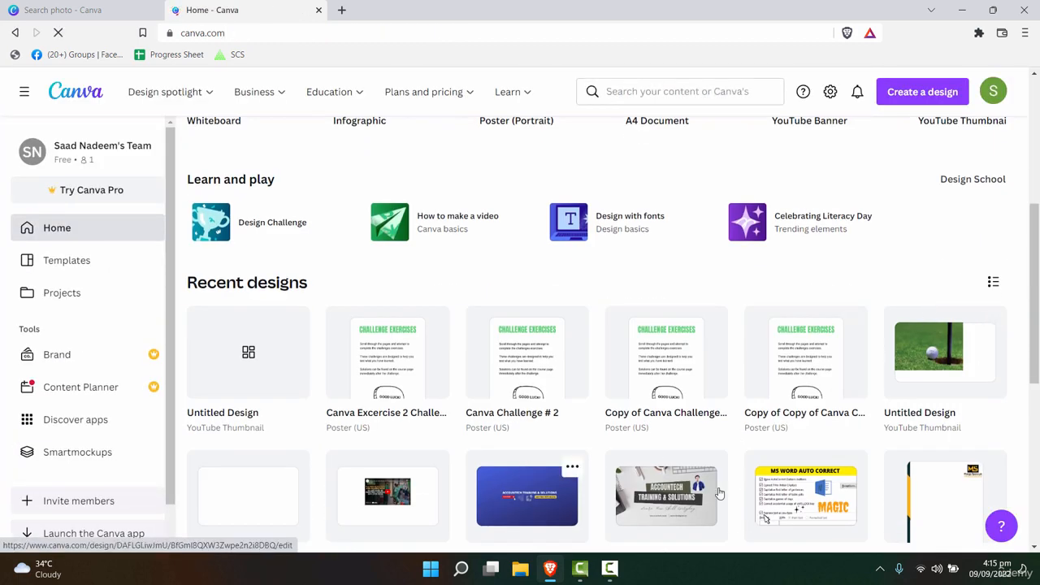
left_click(249, 352)
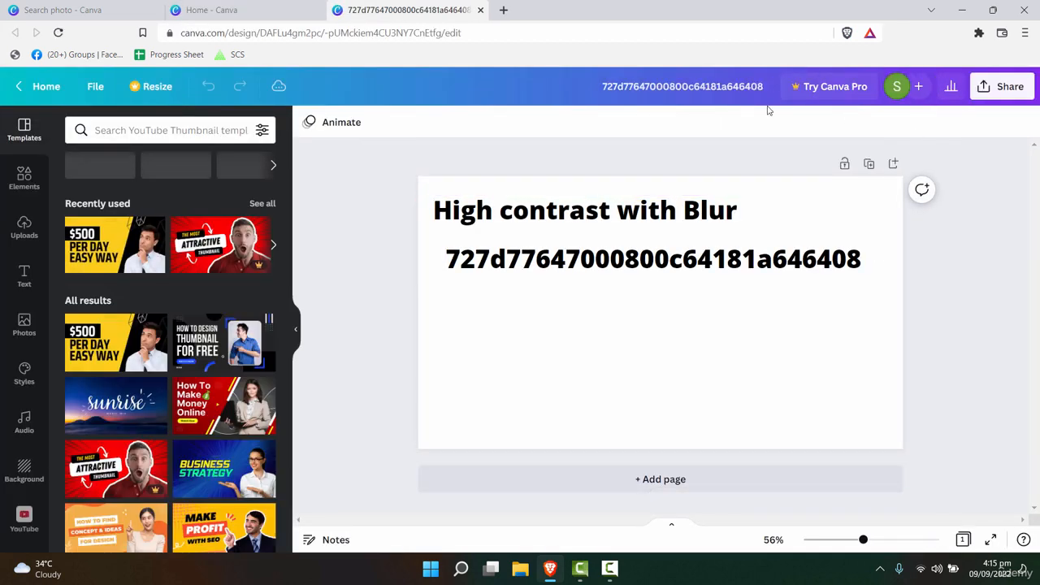
- Rename the design as "Filter Codes"
left_click(744, 86)
type("F")
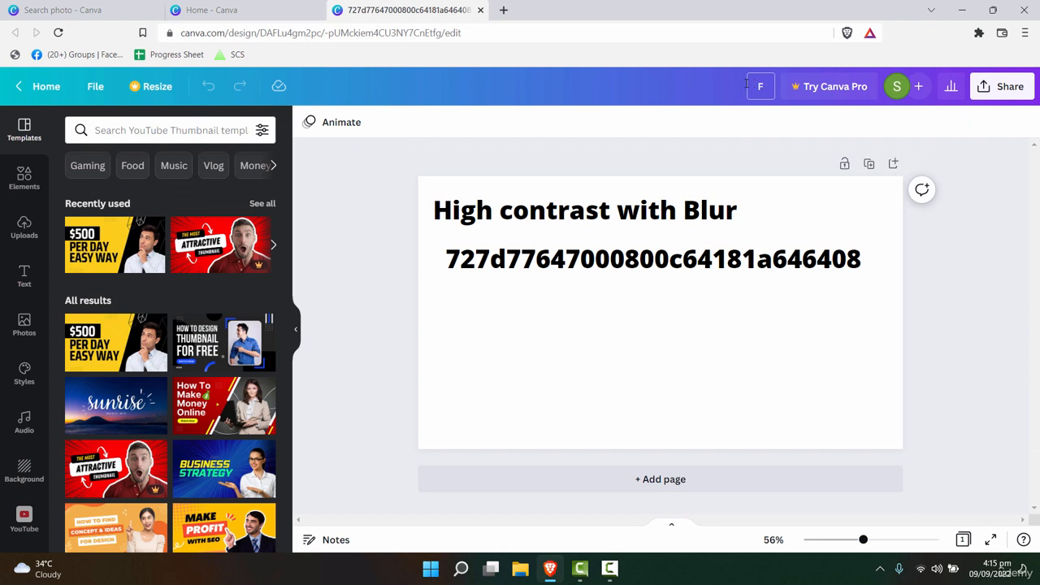
type("ilter Codes")
key("Return")
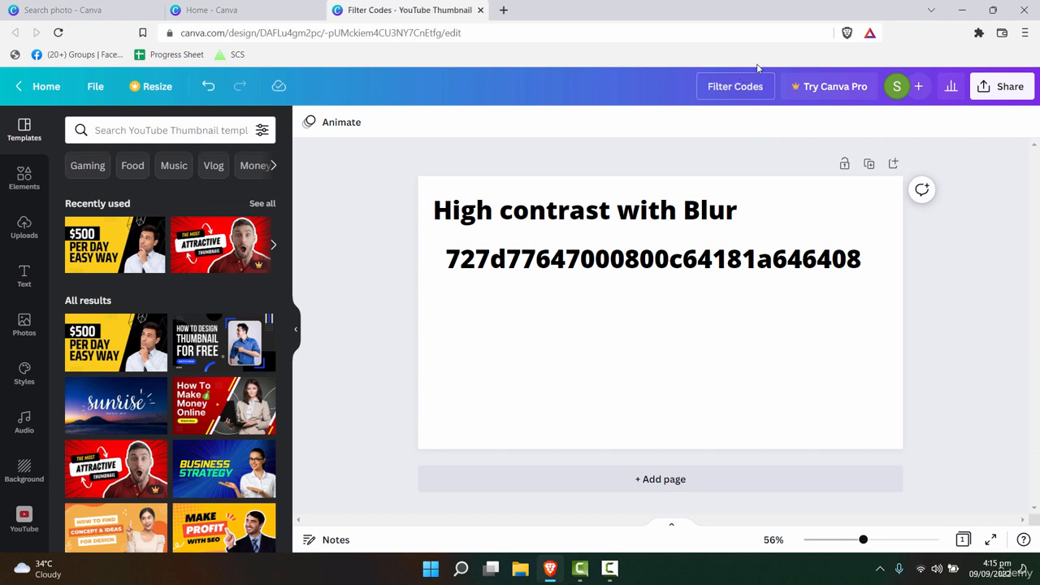
- Reopen the Filter Codes design from the reloaded home page, copy its filter code and close the design
left_click(45, 86)
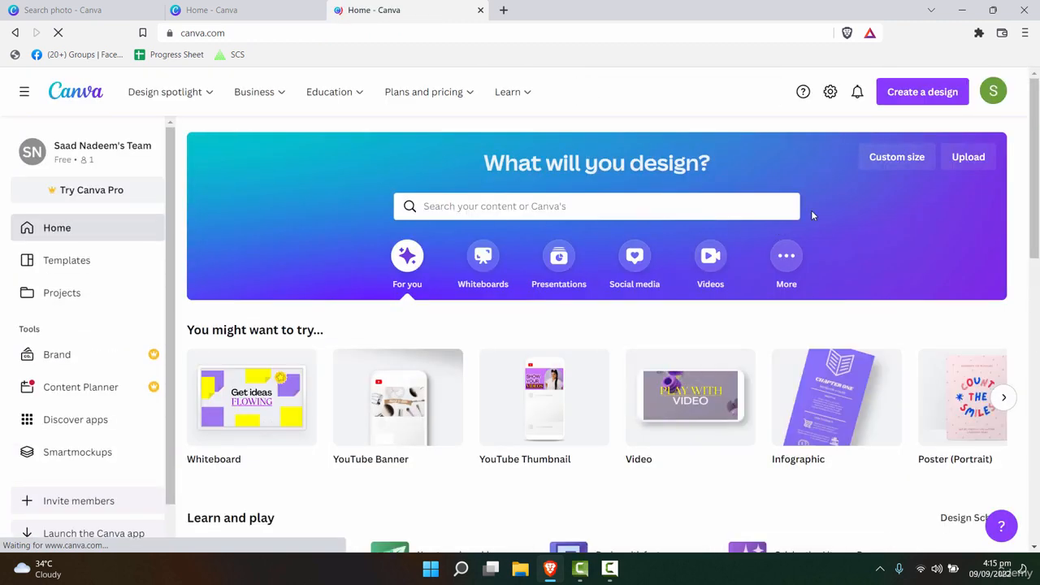
scroll(893, 216, "down", 5)
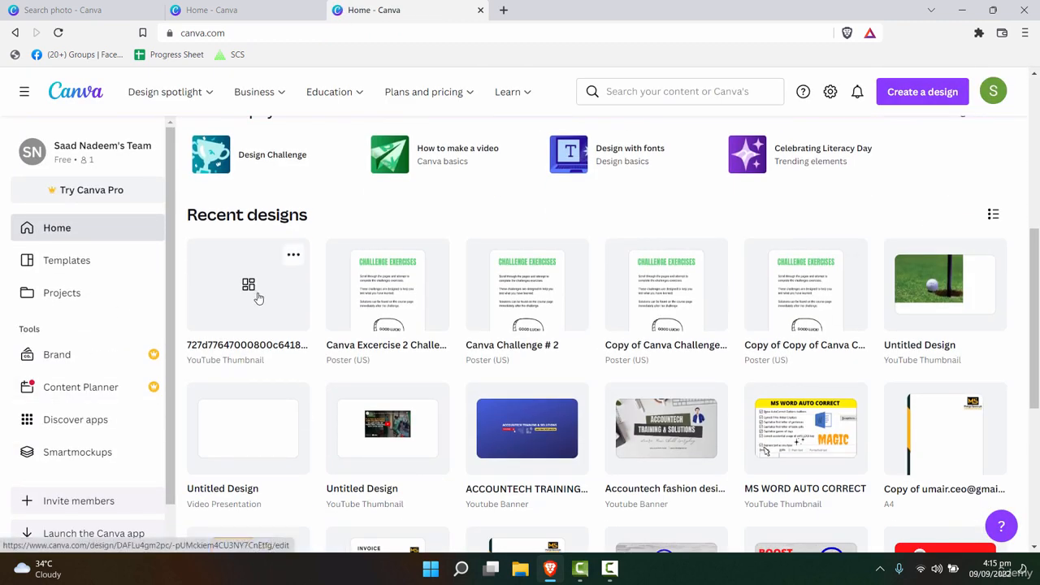
left_click(345, 34)
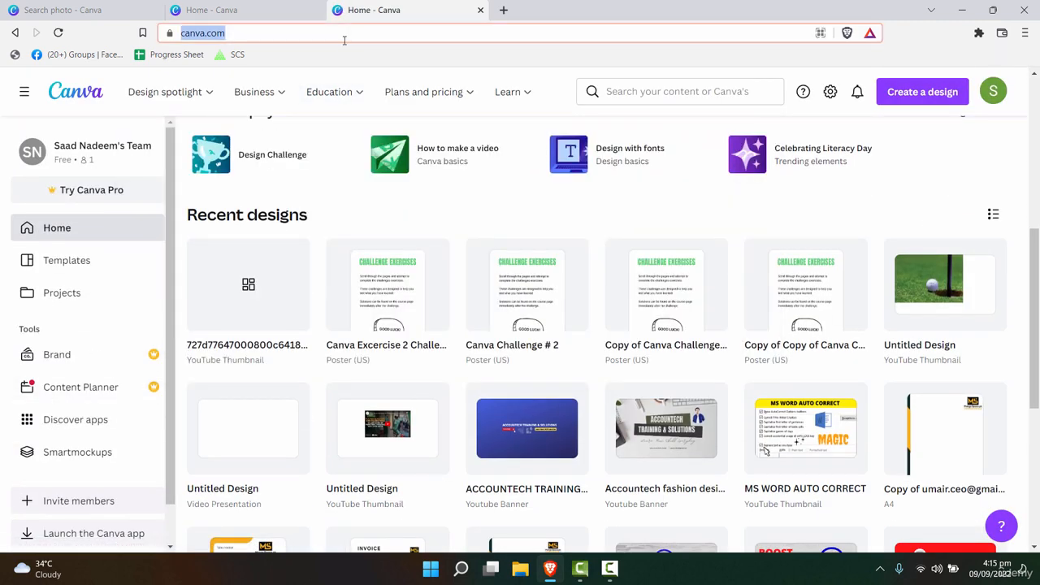
key("Return")
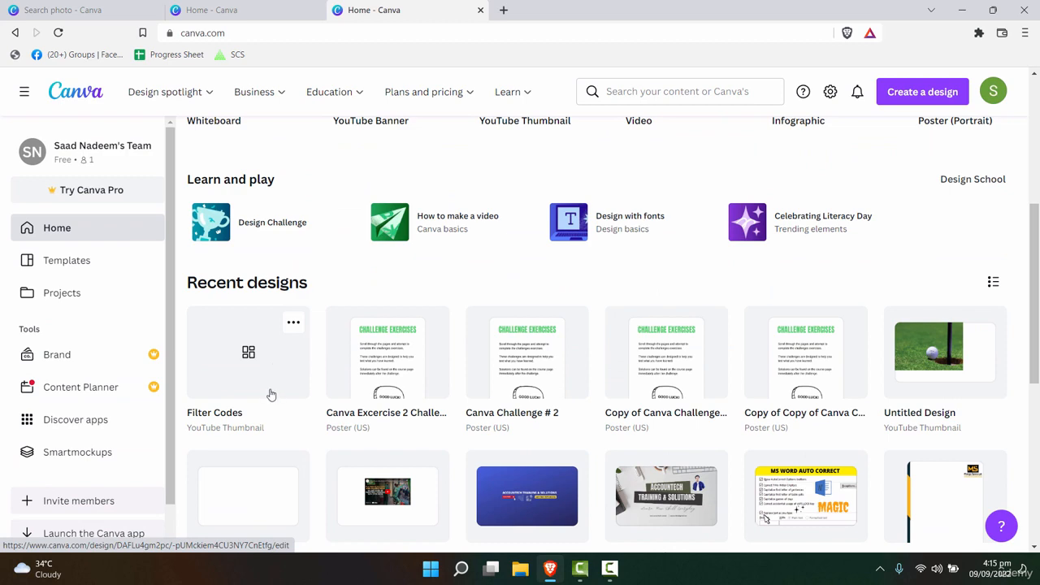
left_click(271, 394)
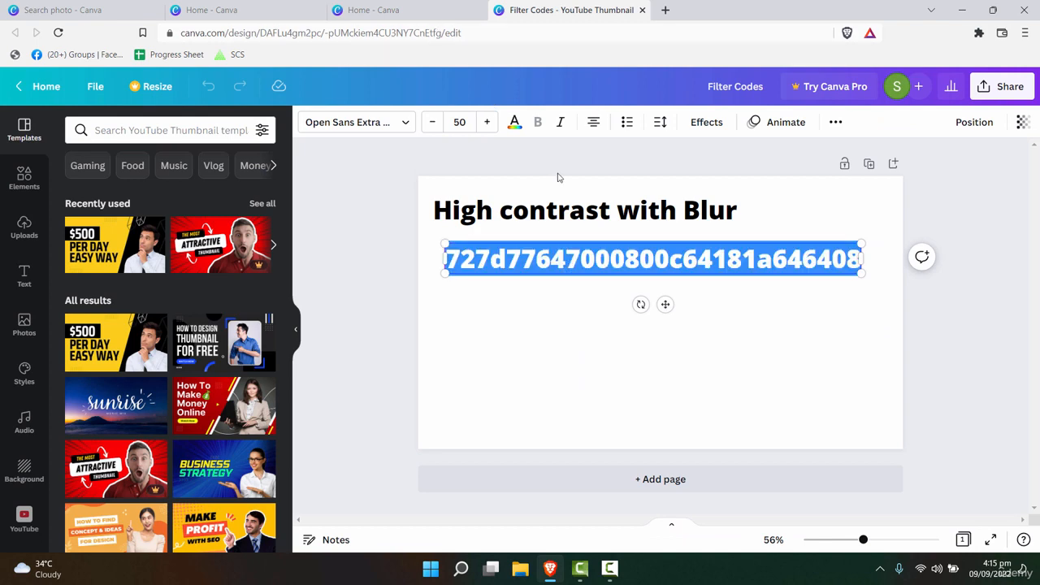
left_click(642, 10)
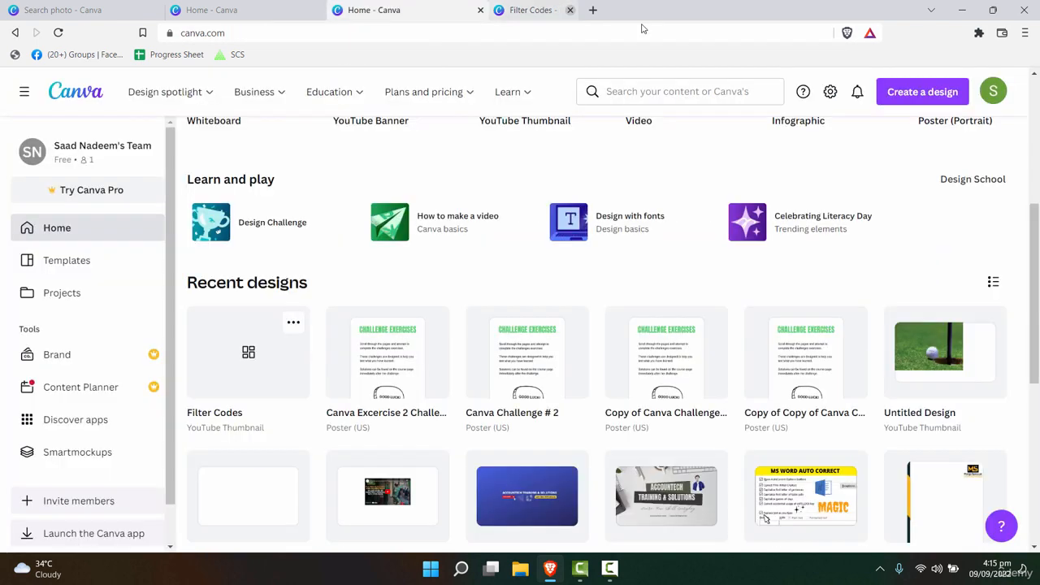
- Create a new YouTube Thumbnail design and fill its page with the classroom photo
left_click(922, 91)
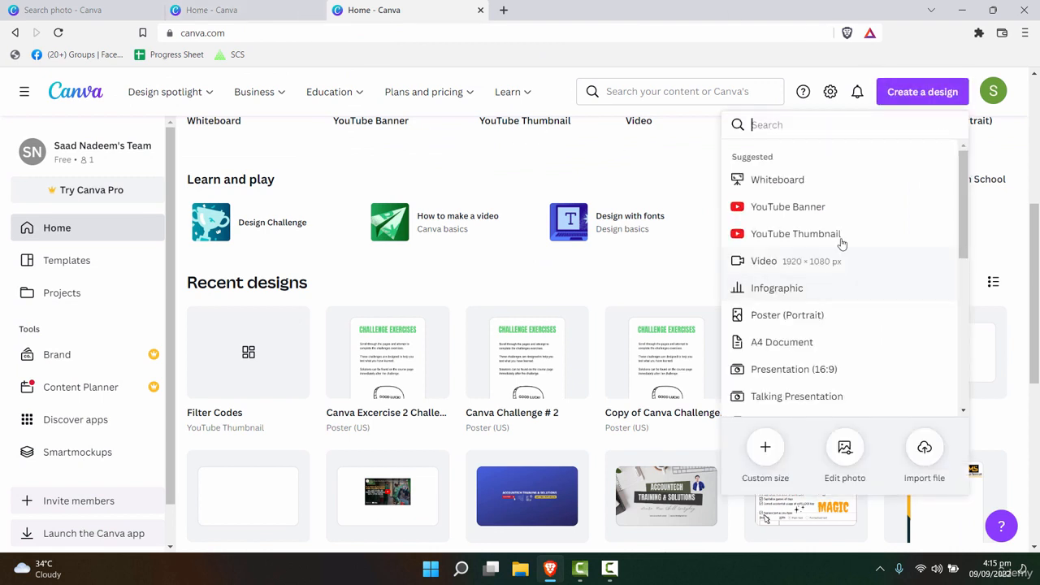
left_click(837, 235)
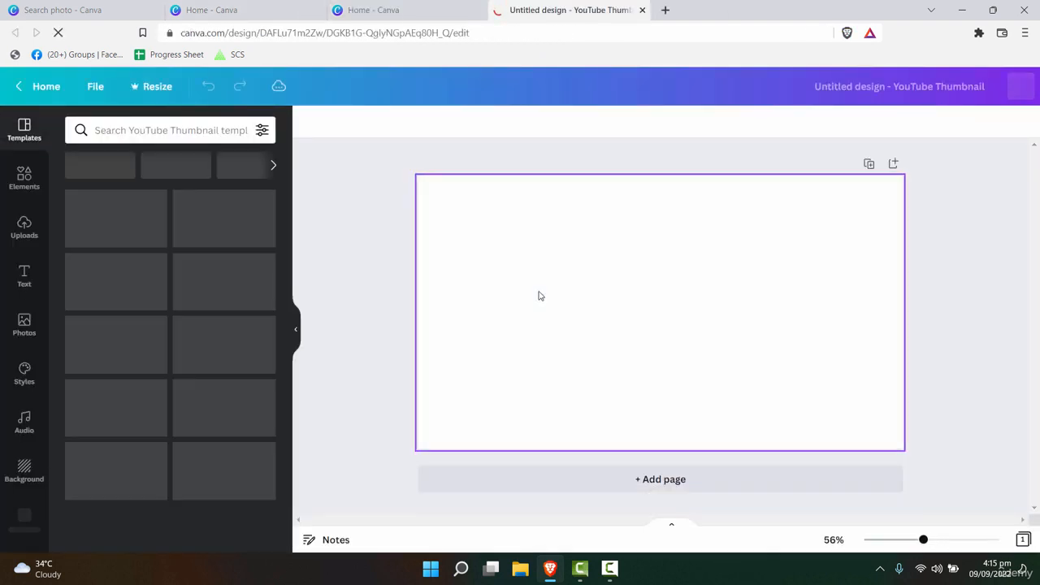
left_click(24, 325)
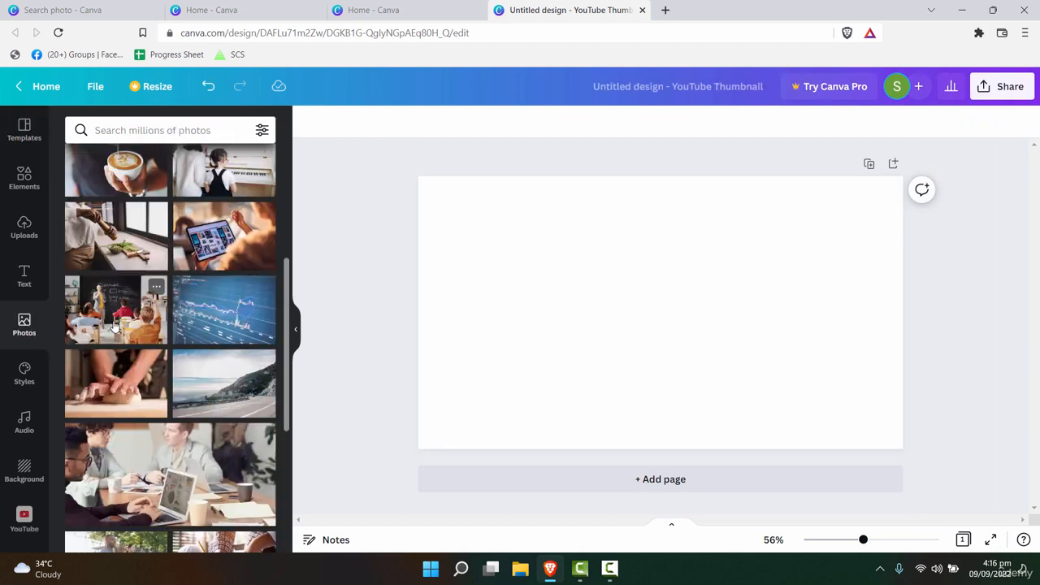
left_click_drag(116, 308, 459, 284)
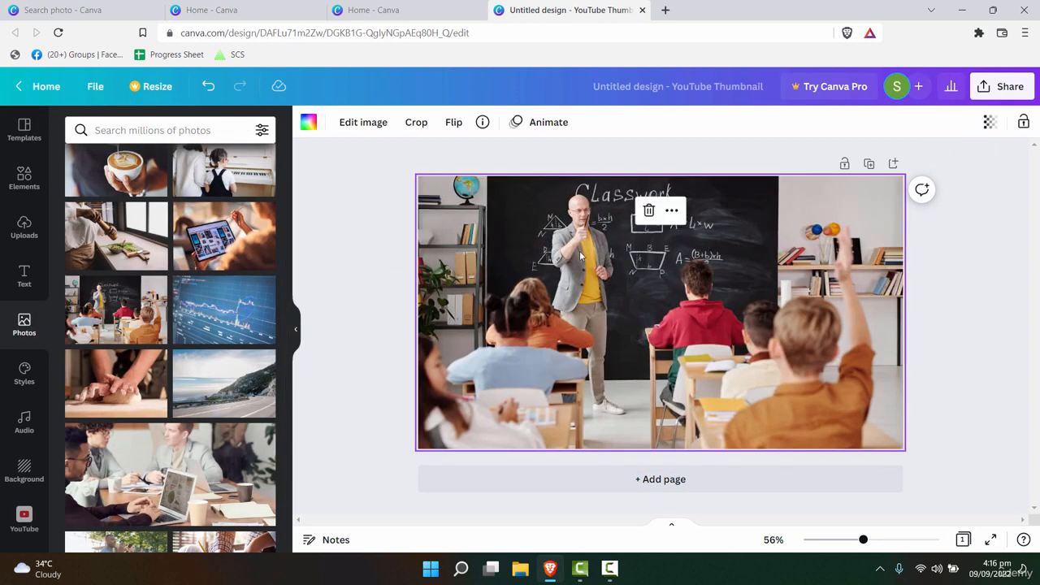
left_click(375, 125)
left_click(103, 242)
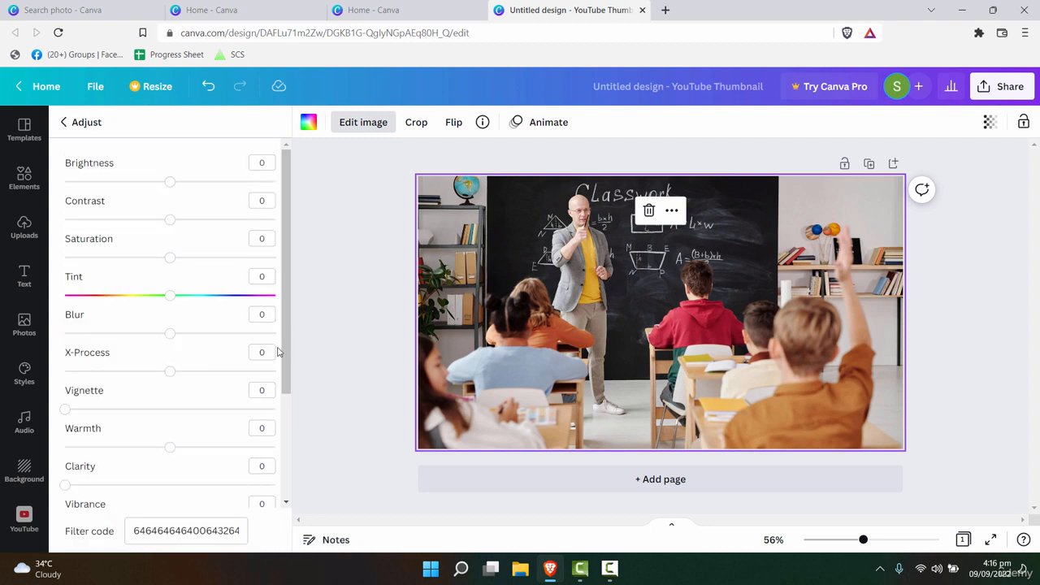
scroll(199, 455, "down", 2)
left_click(208, 530)
double_click(208, 531)
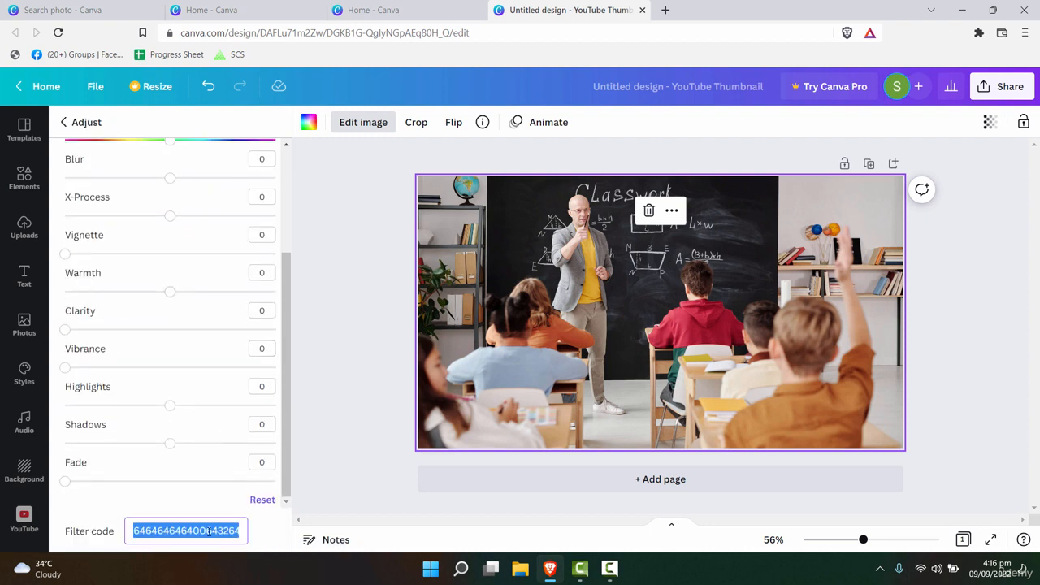
key("BackSpace")
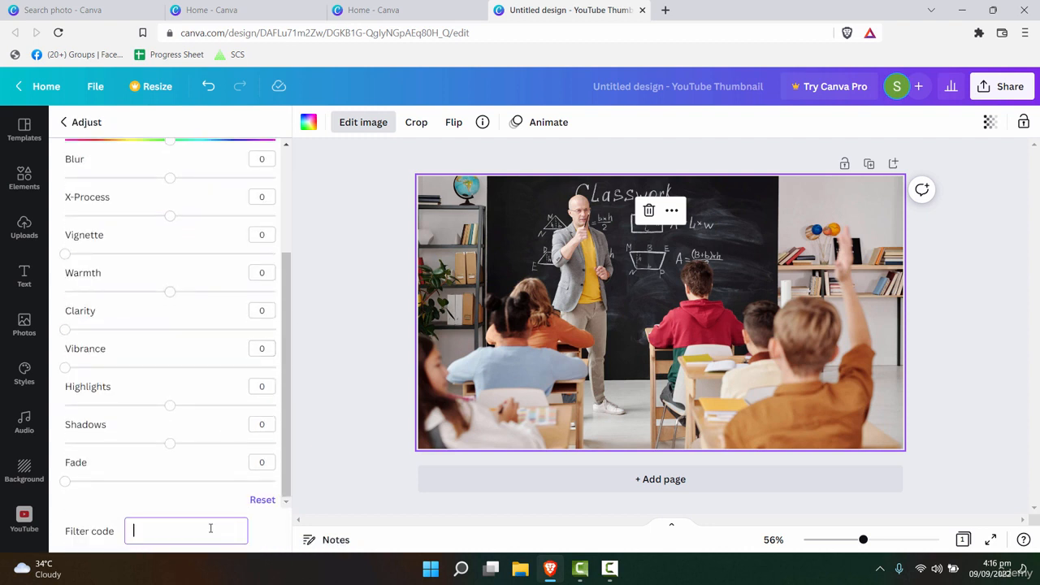
type("00800c64181a646408")
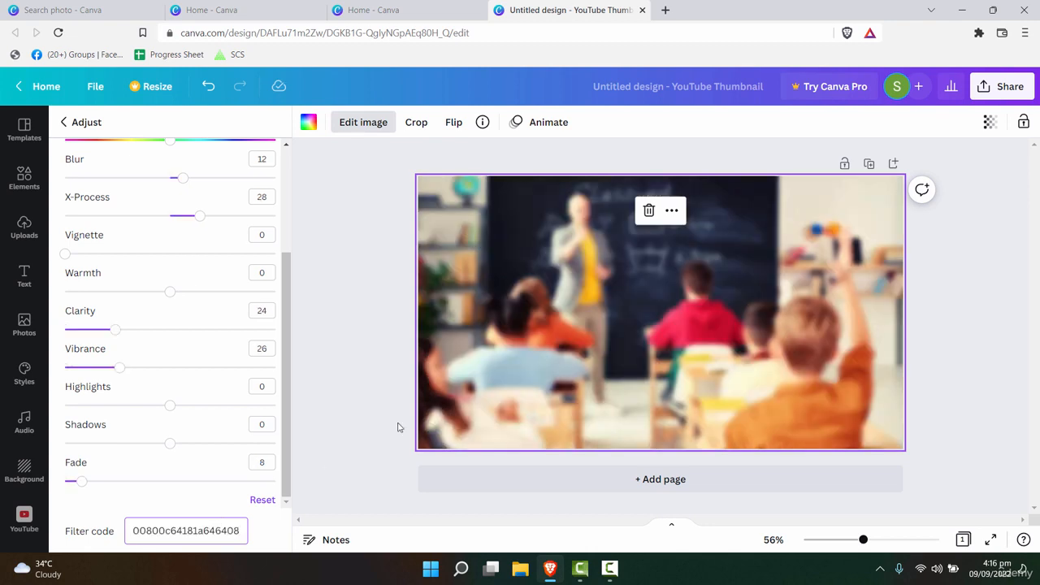
left_click(490, 396)
left_click(956, 320)
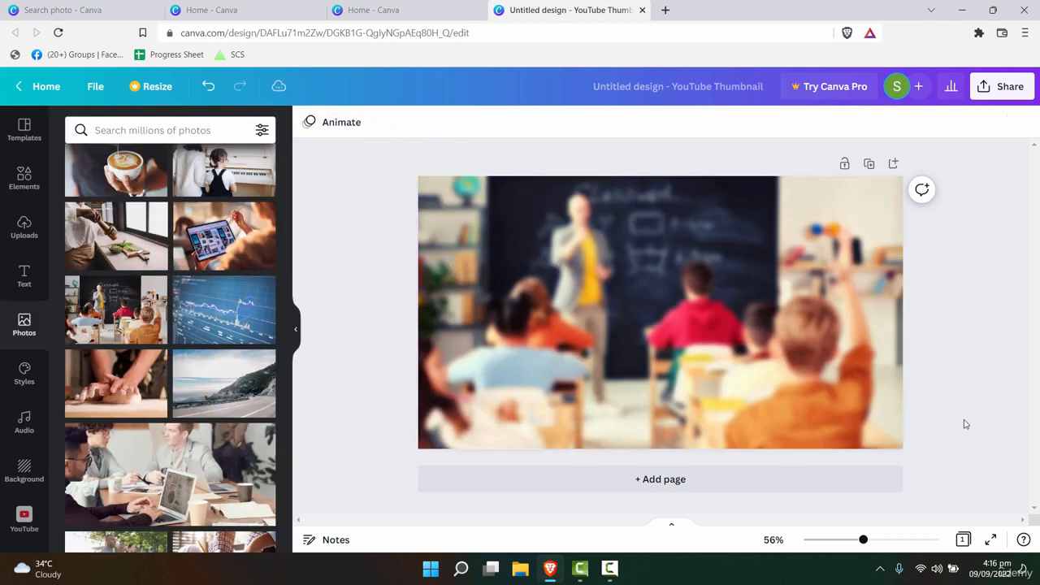
left_click(838, 389)
left_click(920, 333)
left_click(632, 330)
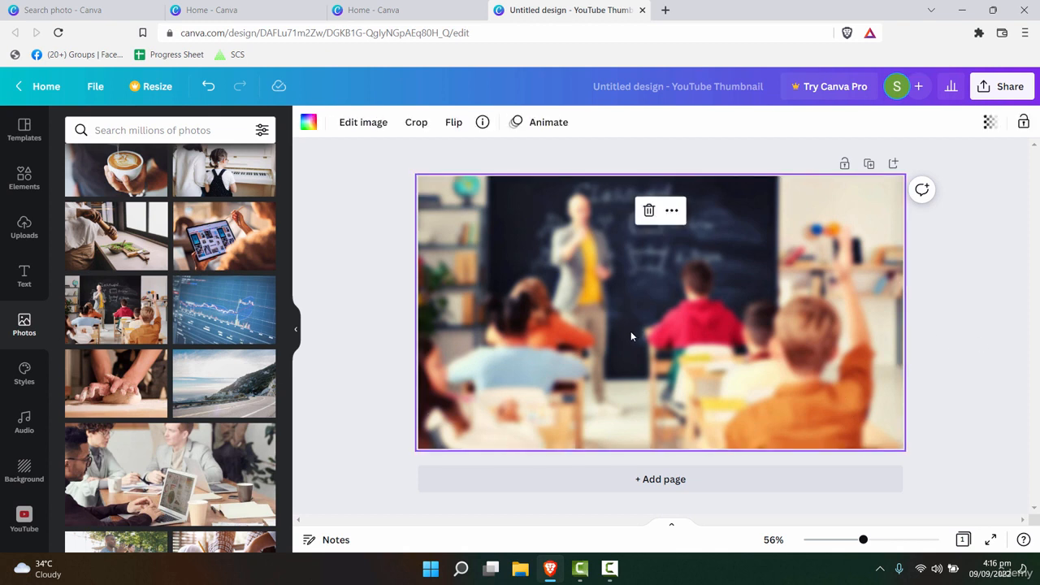
left_click(1011, 327)
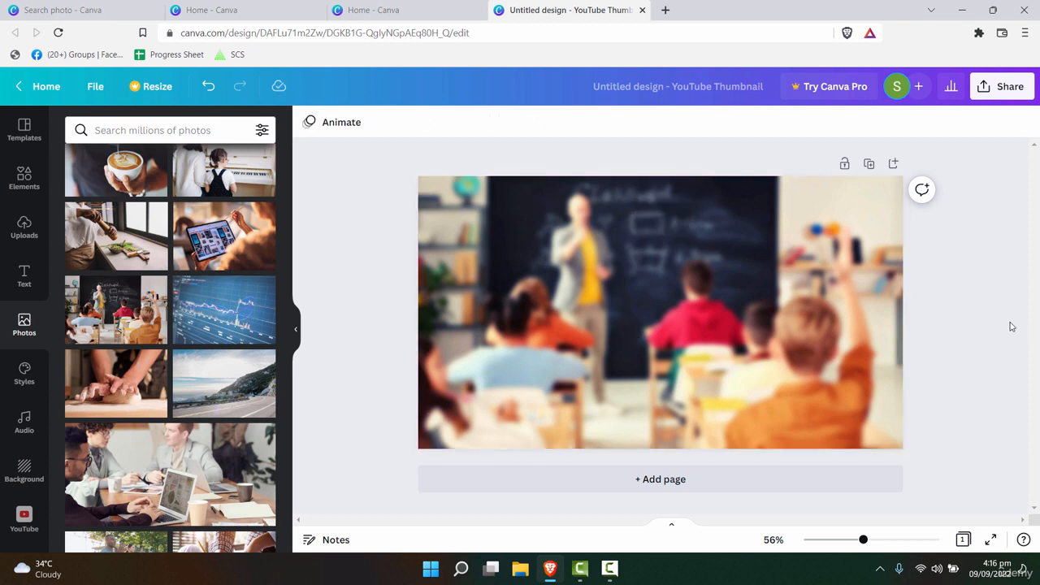
- Add a second page and fill it with the photo of the office meeting with a laptop
left_click(866, 310)
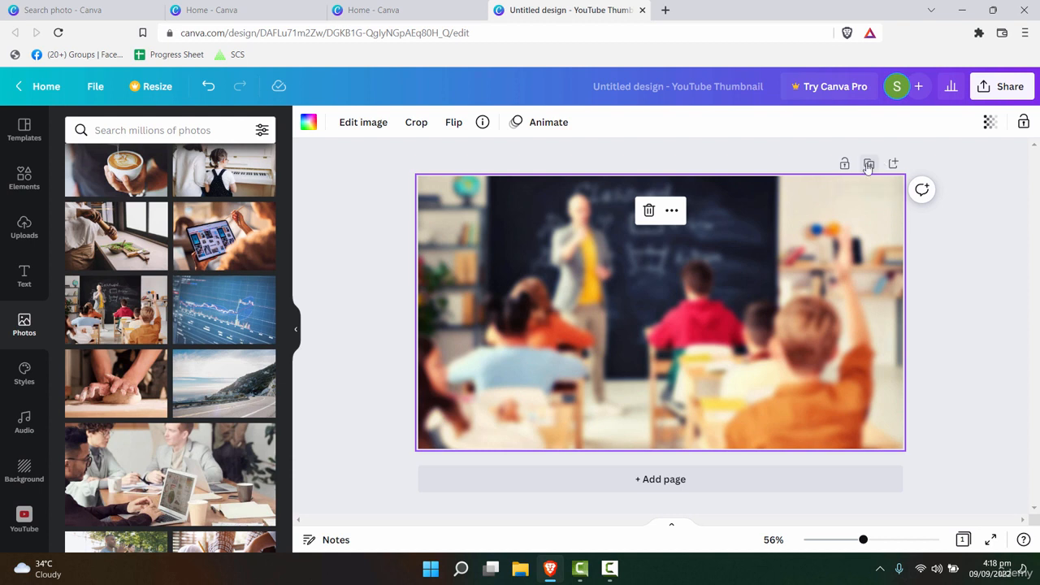
key("ctrl+z")
left_click(893, 165)
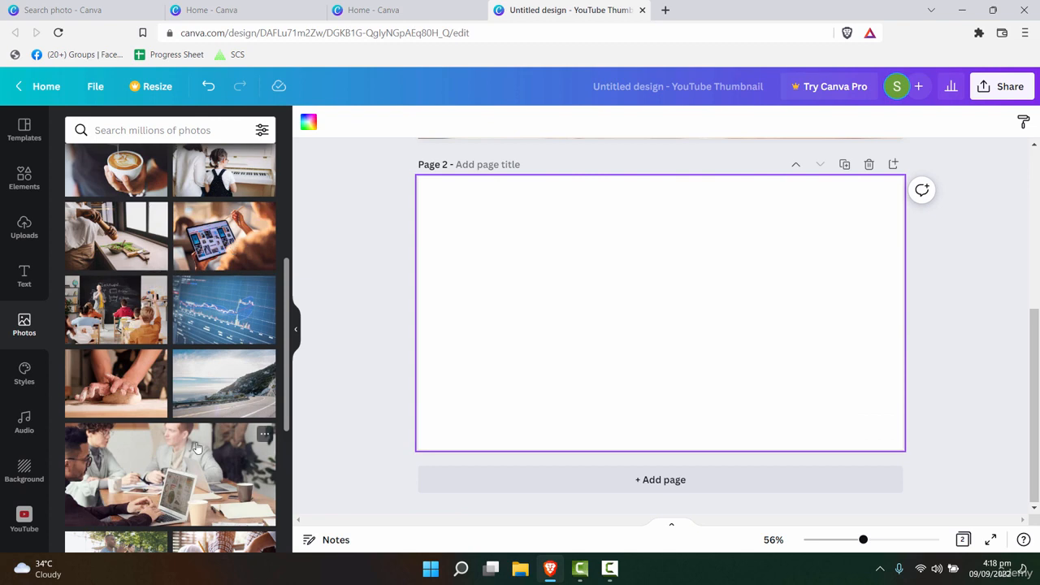
left_click_drag(146, 463, 436, 362)
- Reset the meeting photo's filter to None and give the photo brighter, more vivid colours instead
left_click(436, 361)
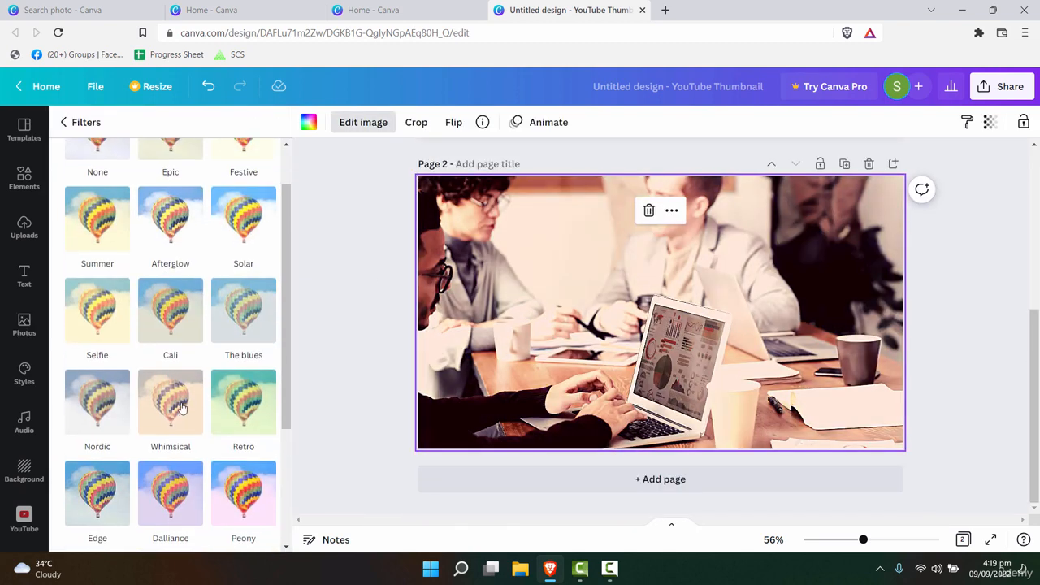
scroll(118, 311, "up", 2)
left_click(80, 199)
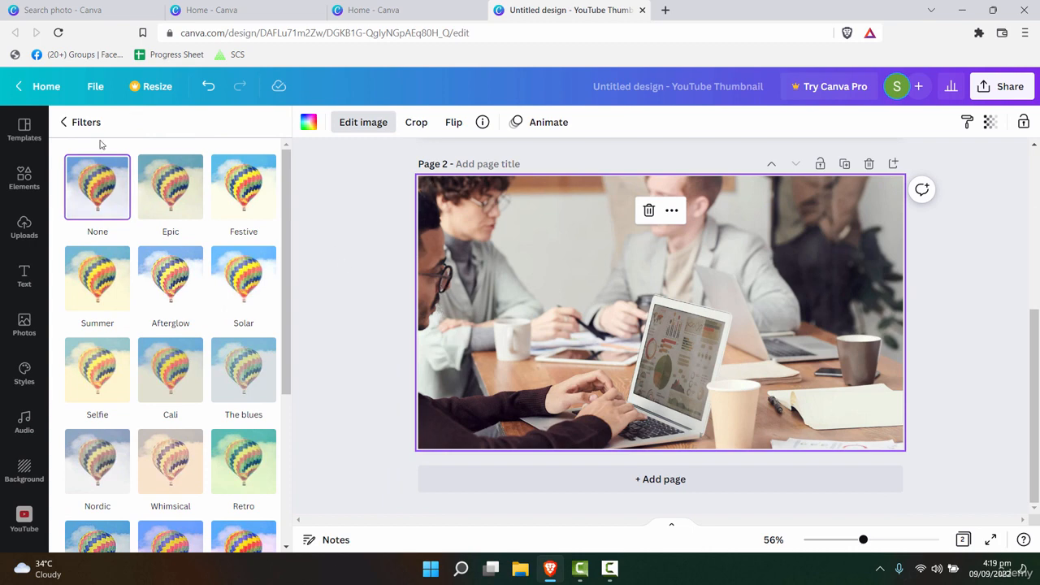
left_click(81, 124)
left_click(99, 238)
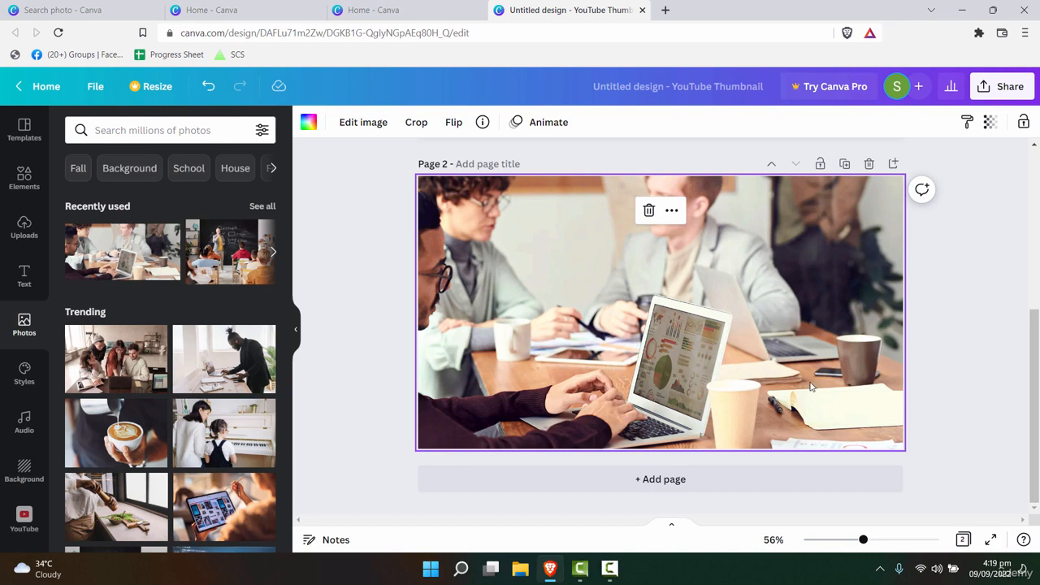
- Fill a new third page with the photo of three people and apply the Afterglow filter to it
scroll(810, 386, "up", 5)
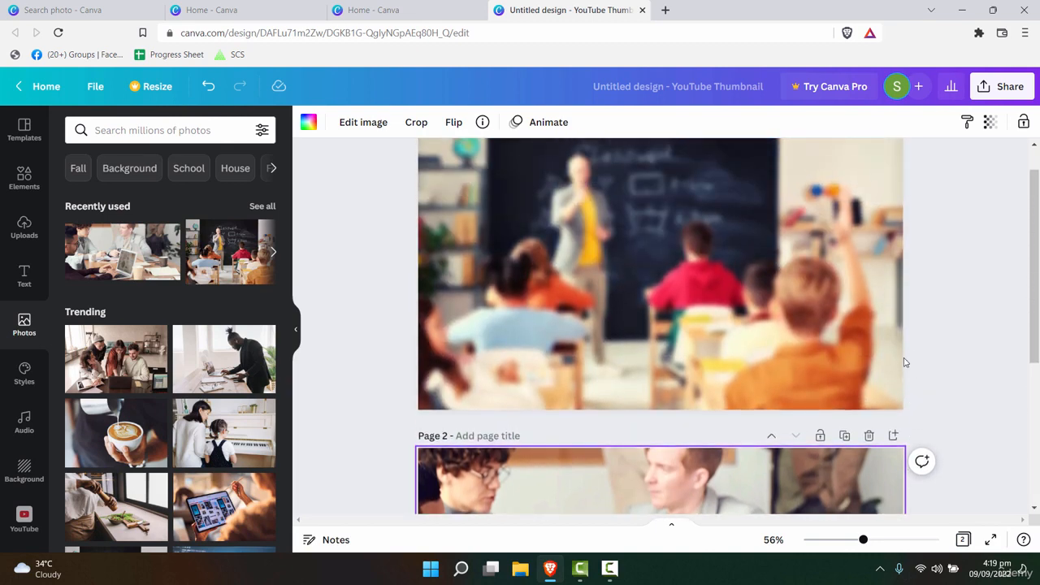
scroll(813, 390, "down", 4)
left_click(680, 480)
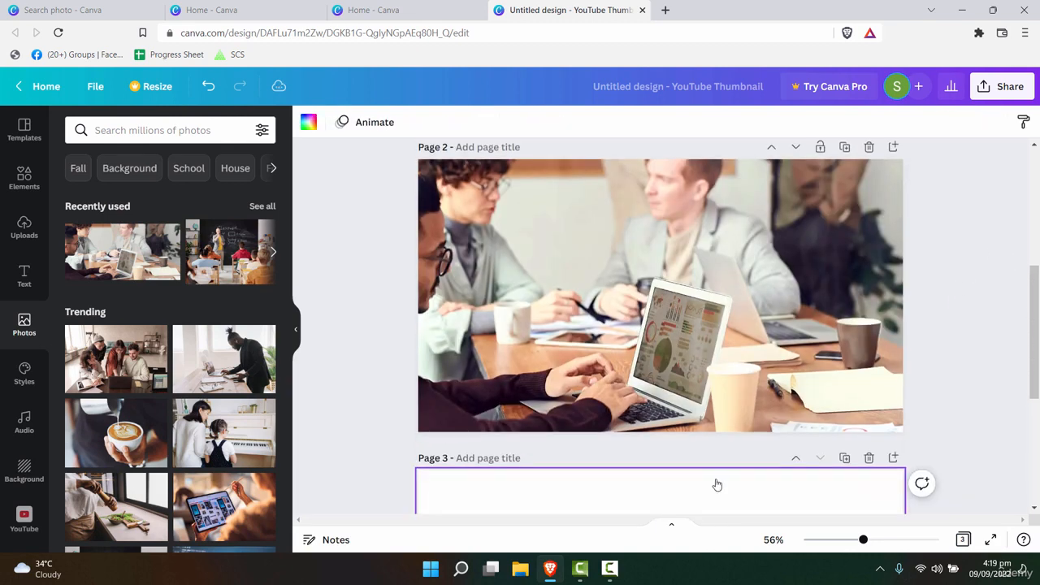
scroll(260, 406, "down", 5)
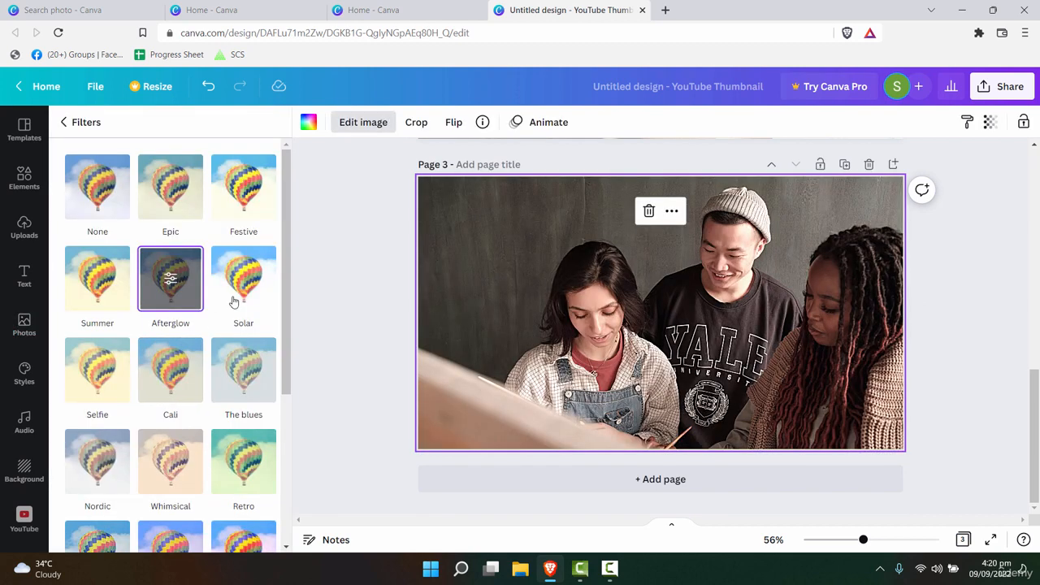
left_click(180, 276)
left_click(339, 127)
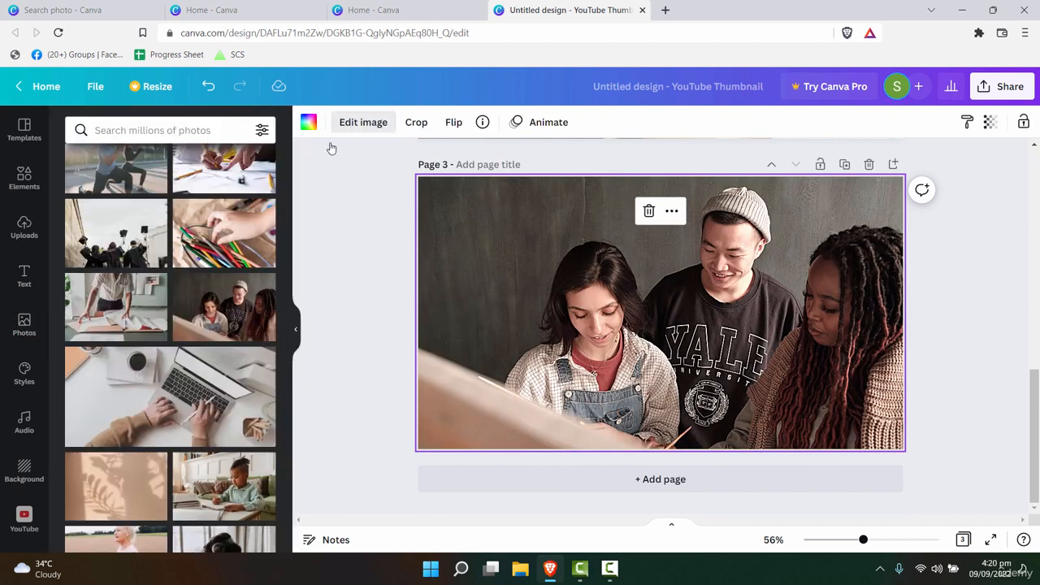
- Set the Blur adjustment of the photo on page 3 to 0
left_click(351, 129)
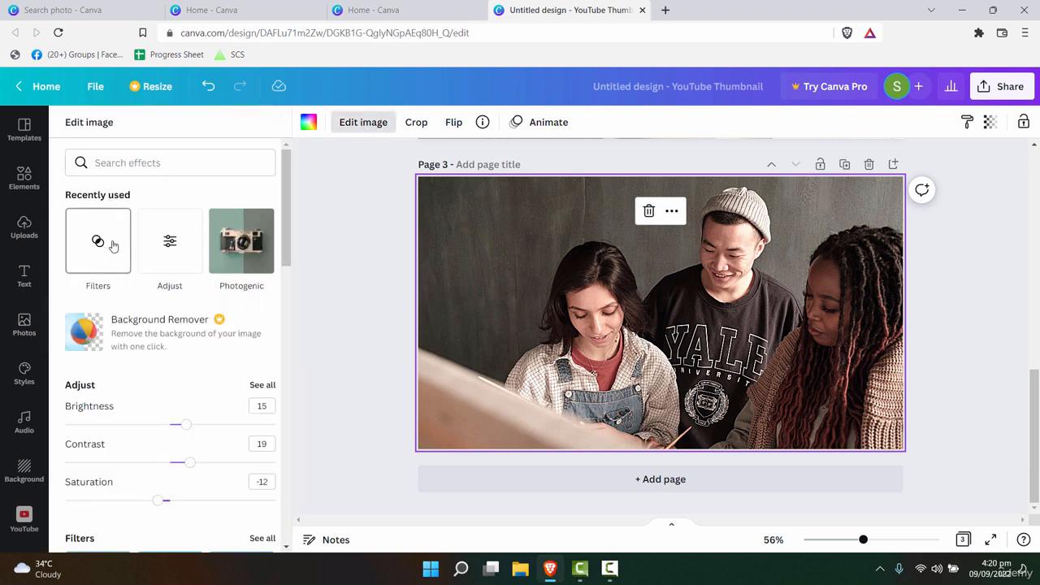
left_click(169, 241)
left_click(170, 266)
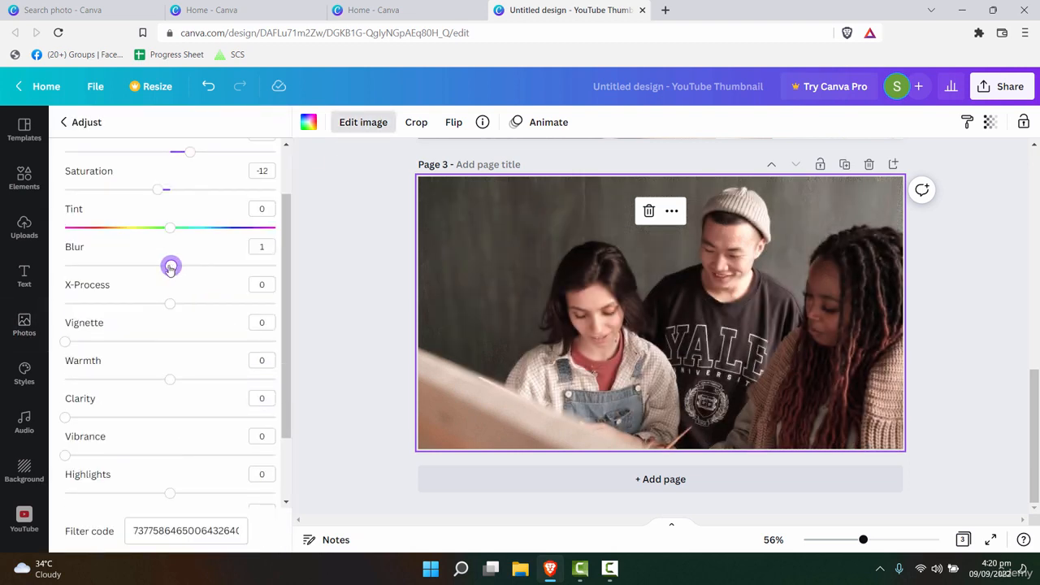
left_click_drag(171, 267, 170, 266)
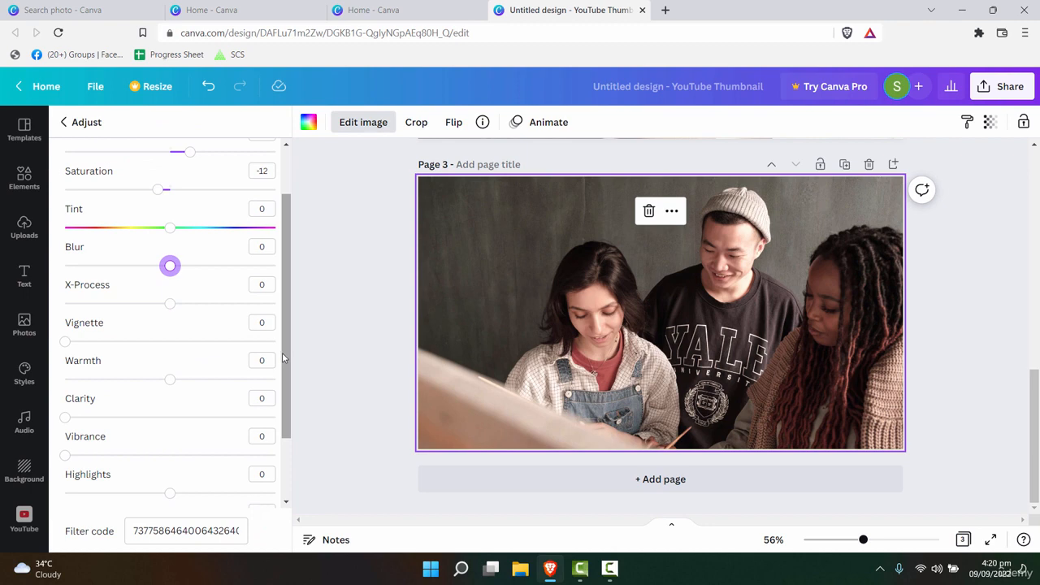
left_click_drag(282, 353, 283, 434)
key("Escape")
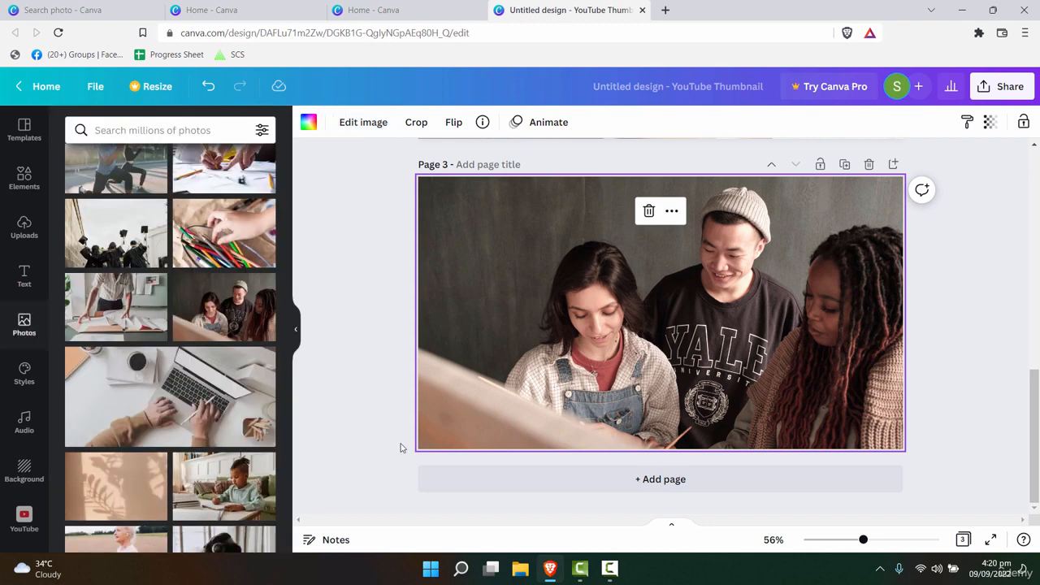
- Replace the classroom photo on page 1 with the trending photo of the latte being poured
scroll(400, 448, "up", 8)
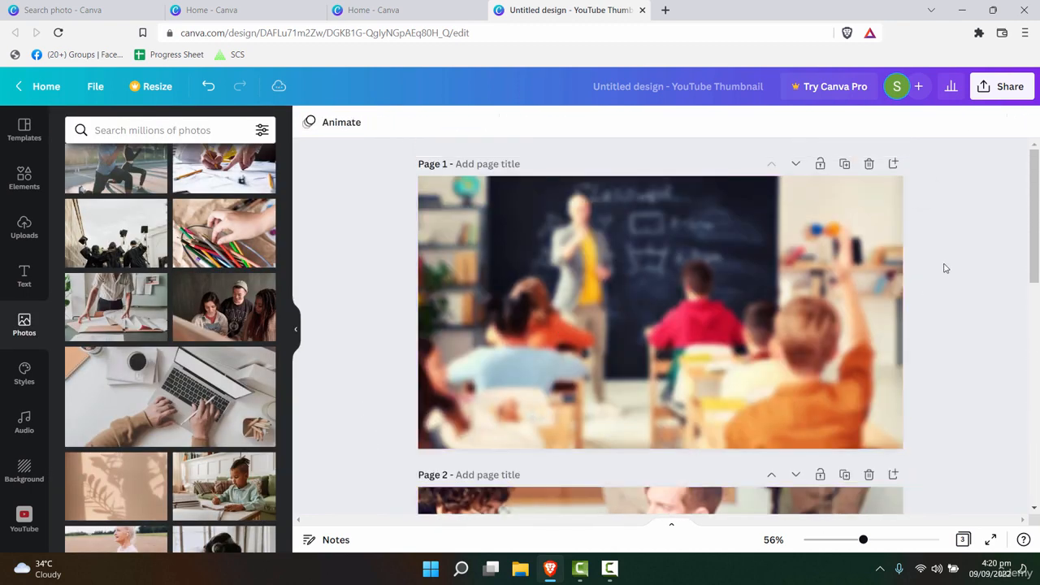
scroll(942, 268, "down", 2)
scroll(936, 265, "up", 2)
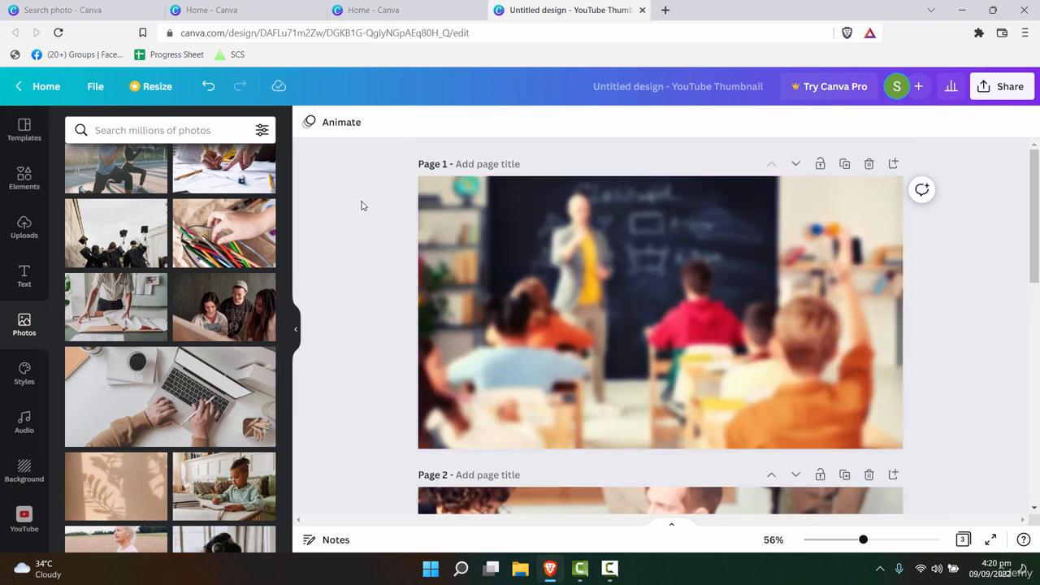
scroll(285, 329, "up", 10)
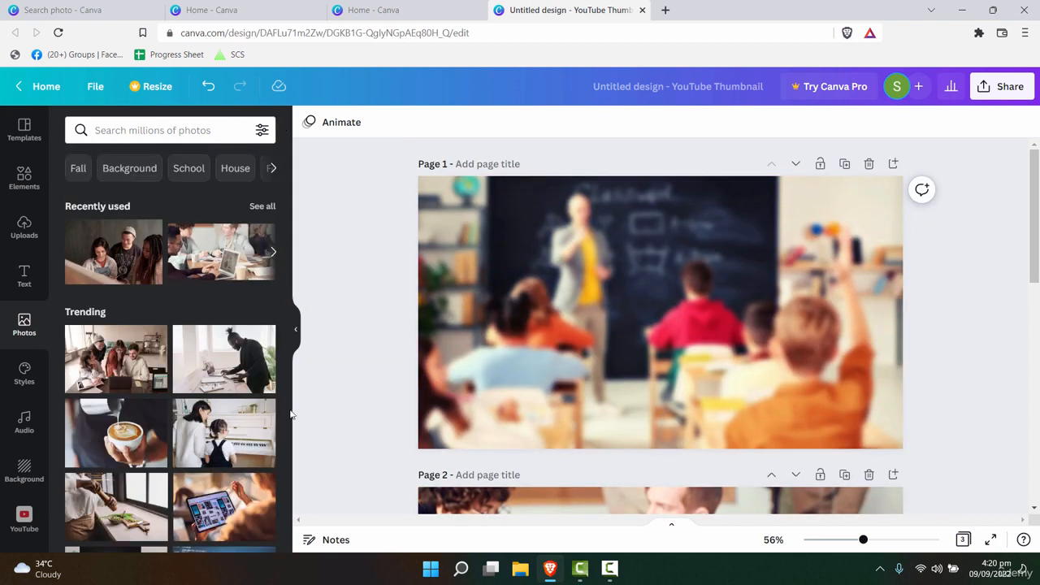
left_click(89, 452)
key("Delete")
left_click_drag(105, 434, 433, 417)
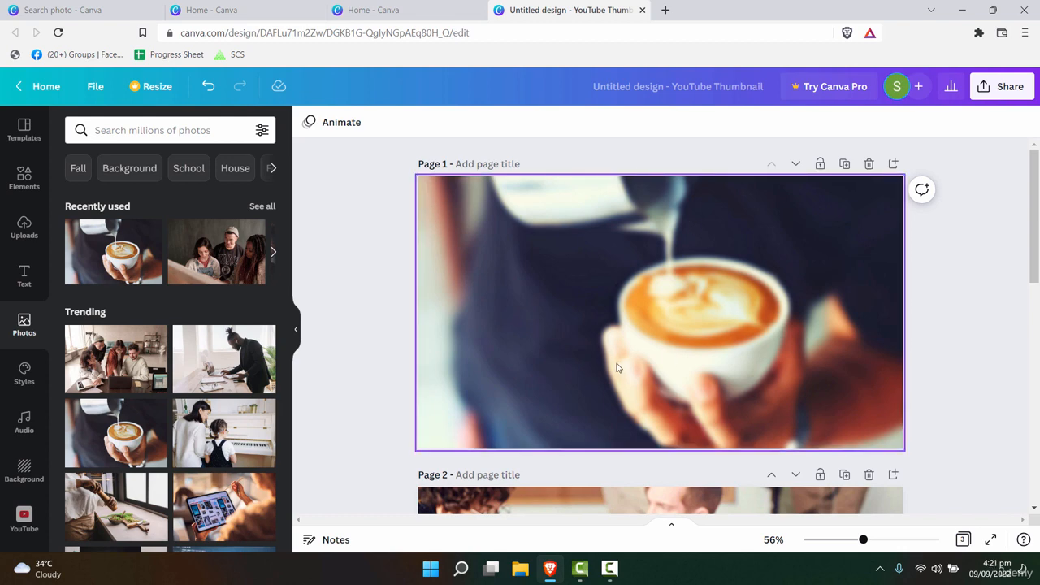
scroll(723, 349, "down", 5)
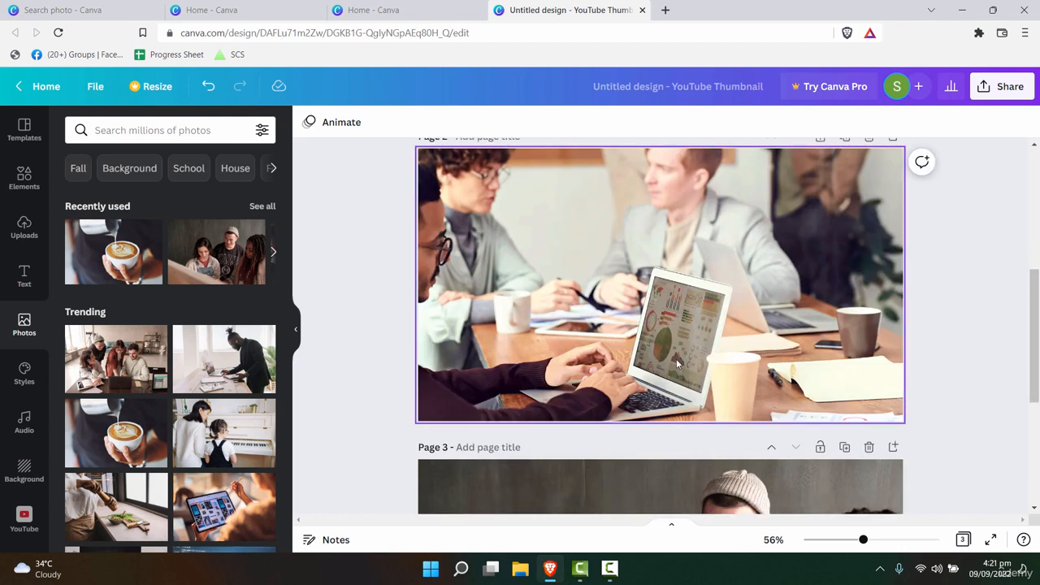
- Replace the meeting photo on page 2 with the photo of a dried citrus slice, crystals and a pen on a notebook
scroll(691, 366, "up", 2)
scroll(659, 368, "down", 1)
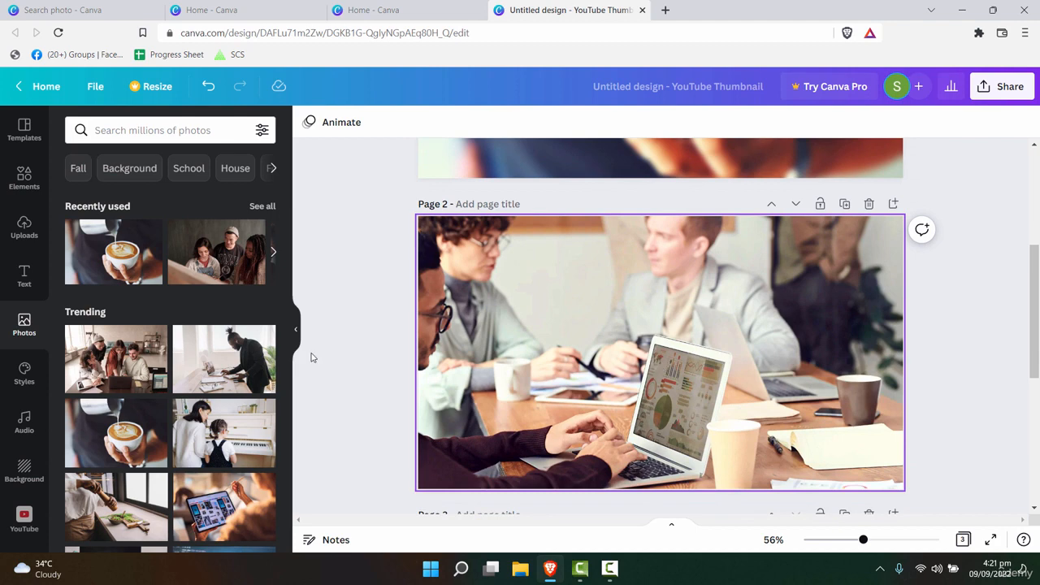
scroll(199, 436, "down", 10)
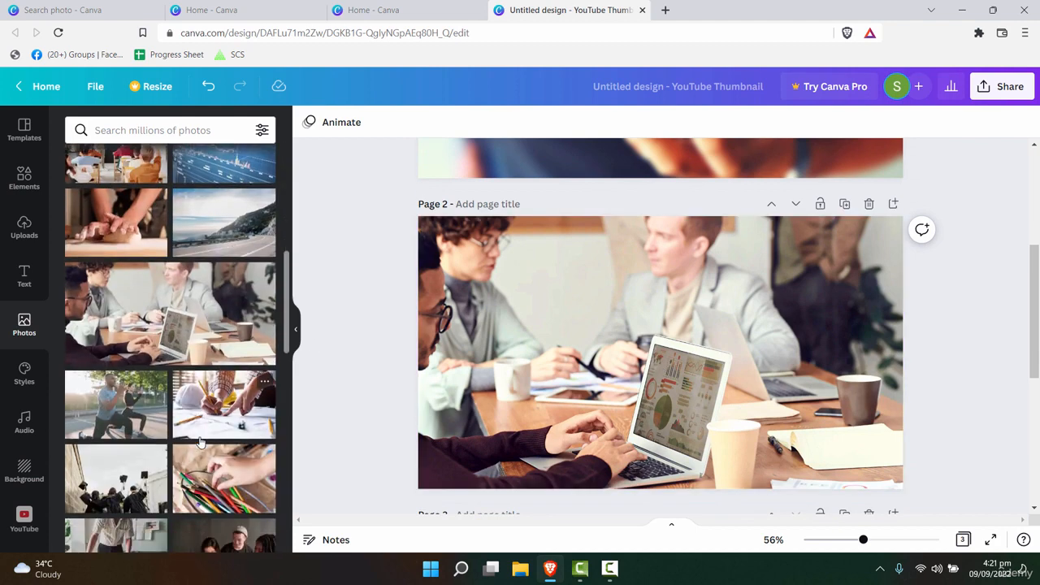
scroll(200, 436, "down", 10)
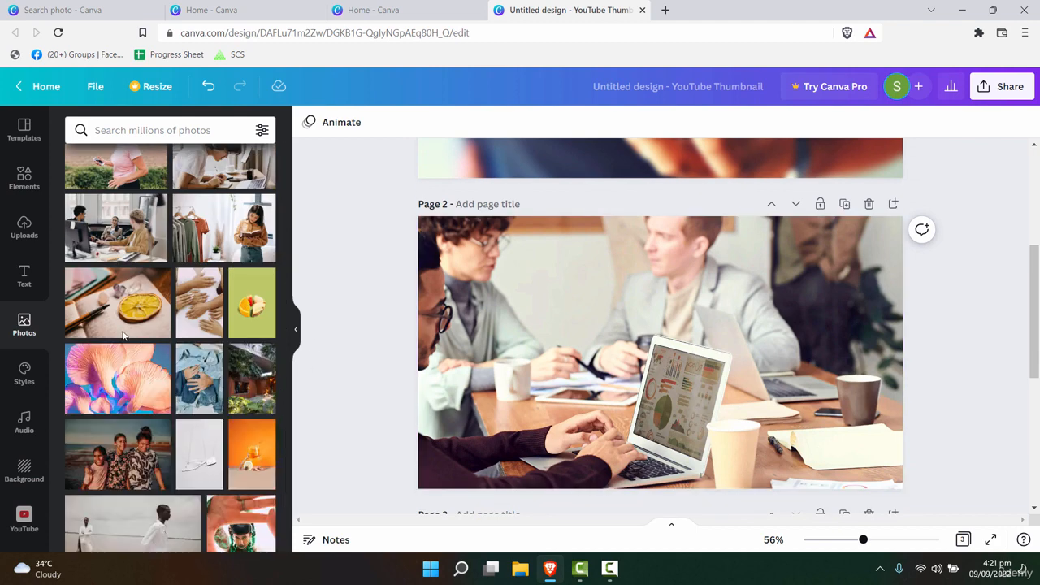
left_click_drag(123, 333, 455, 374)
key("Delete")
left_click_drag(118, 302, 557, 322)
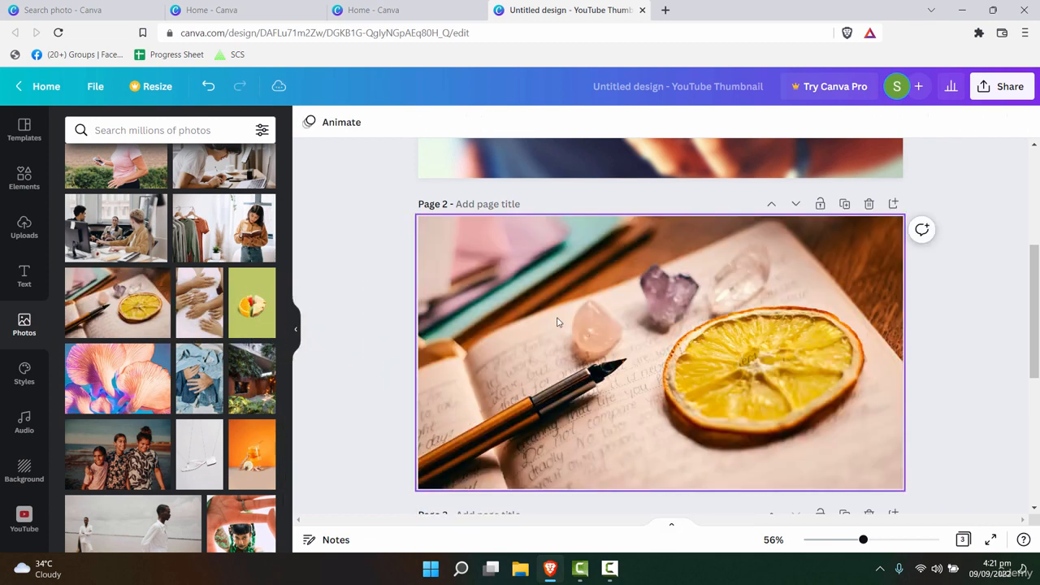
left_click(731, 304)
left_click(990, 283)
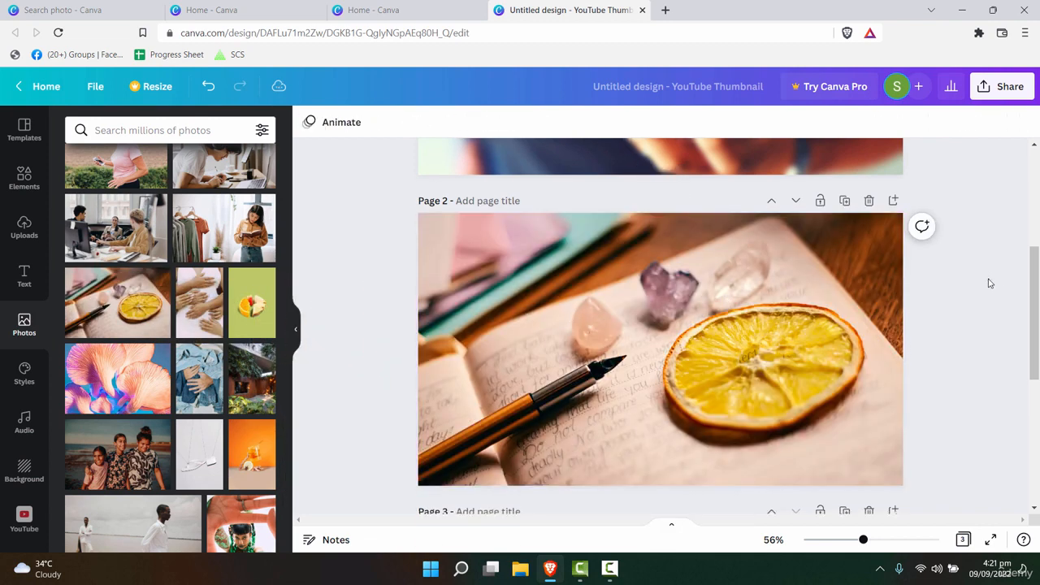
- Replace the photo on page 3 with the photo of three smiling people in front of the sea
scroll(990, 283, "down", 4)
scroll(204, 463, "down", 3)
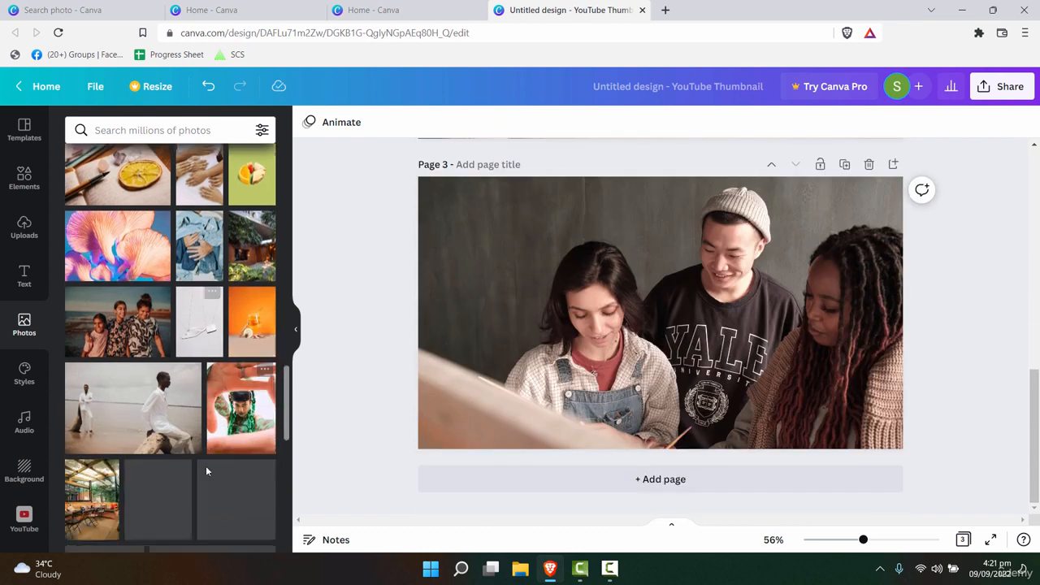
left_click_drag(118, 325, 445, 392)
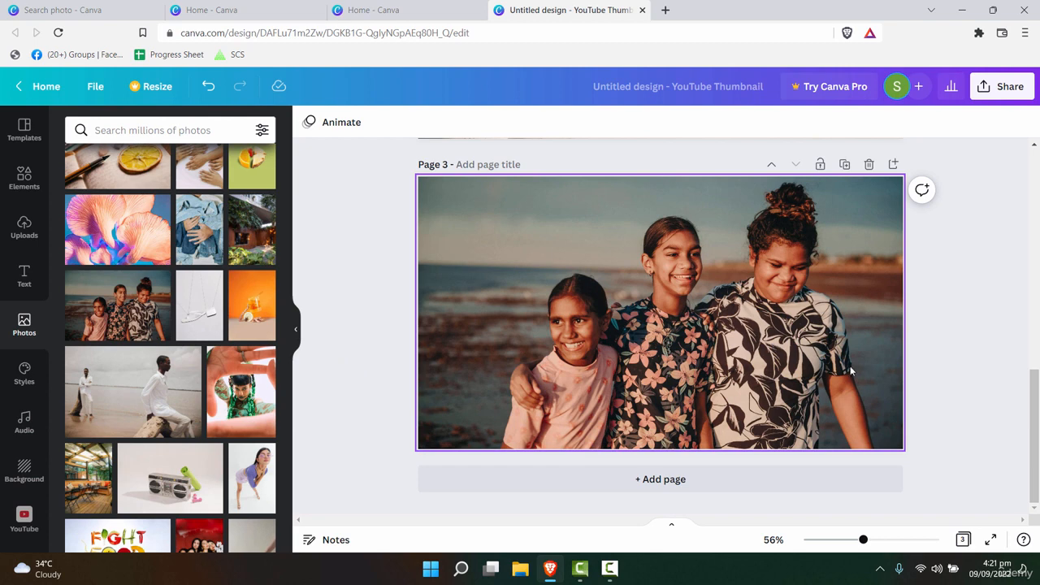
scroll(961, 362, "up", 10)
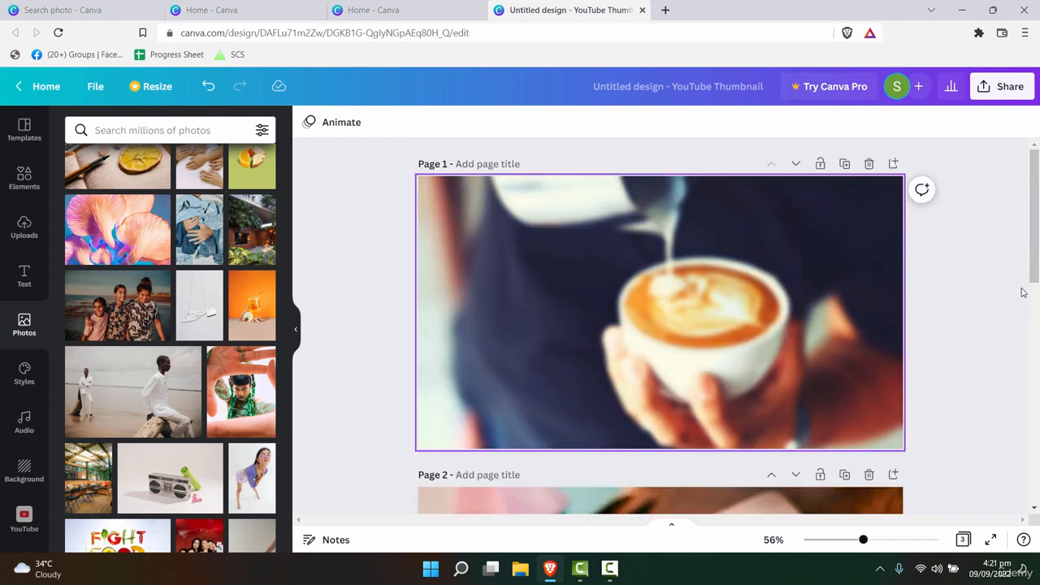
left_click_drag(1034, 222, 1021, 244)
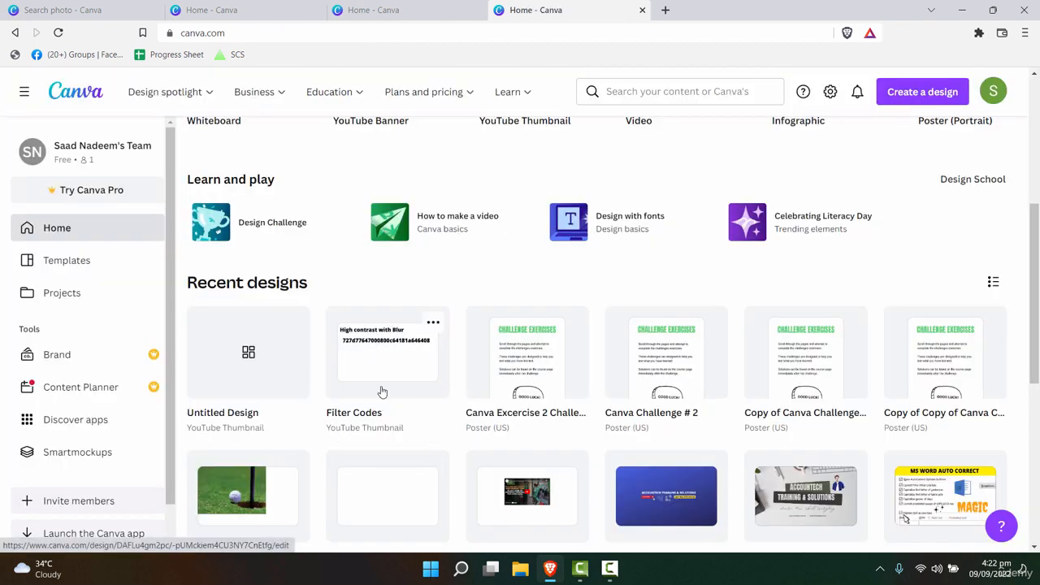
- Reopen the untitled YouTube Thumbnail design from the recent designs, and return to the home page
left_click(270, 349)
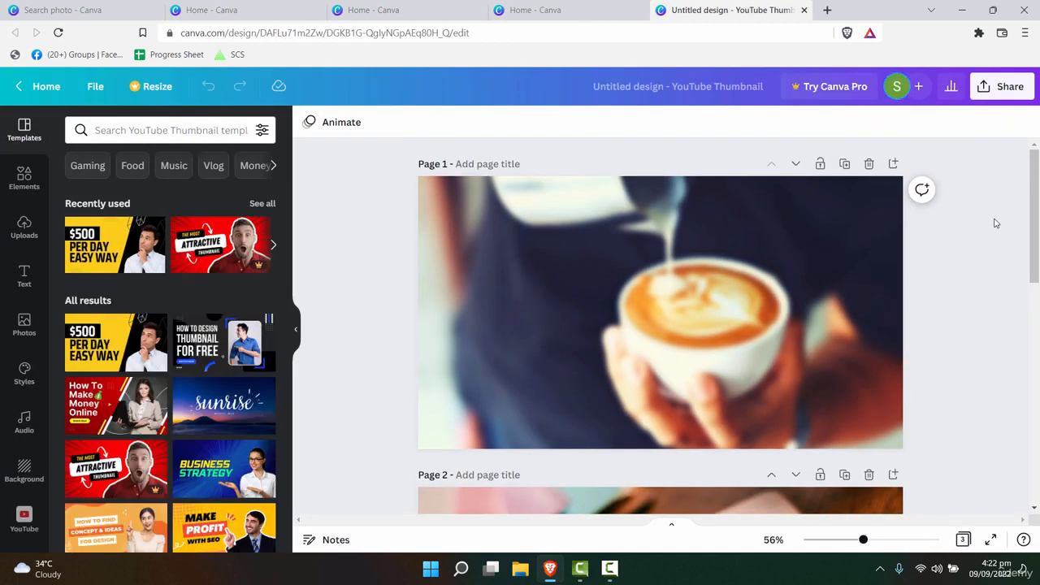
left_click(64, 89)
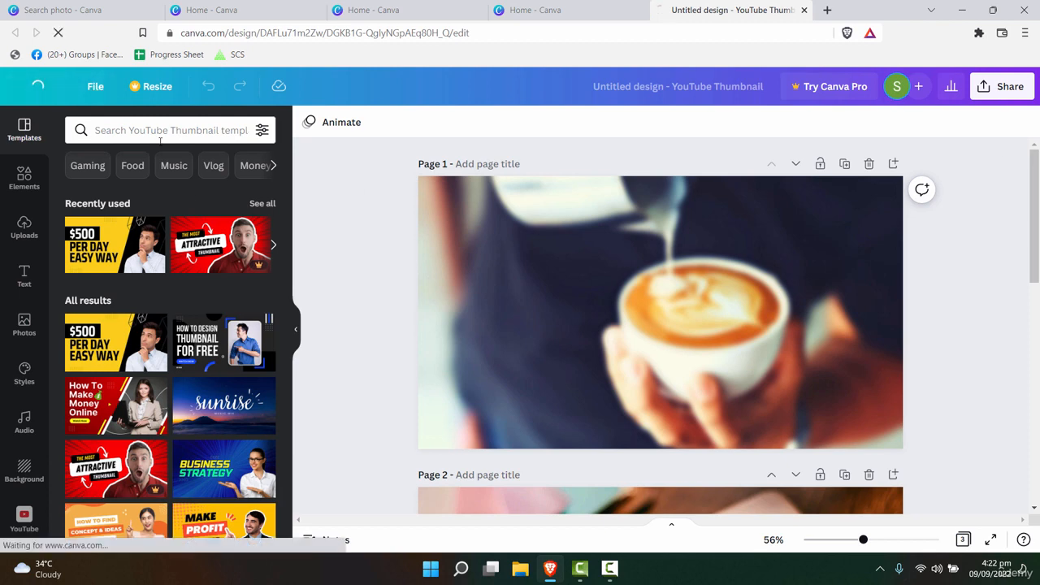